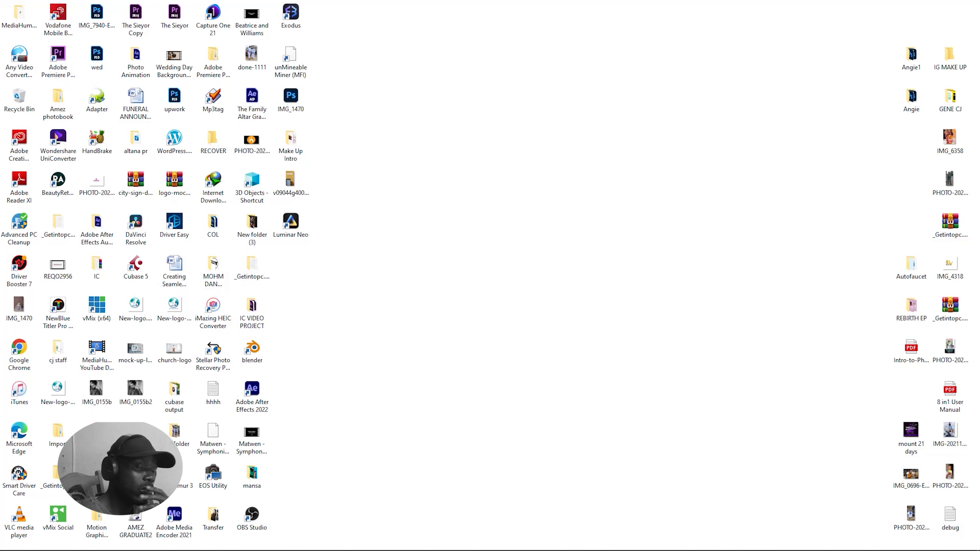
# Switch to Premiere Pro and enable both selected clips in the TUTORIALS sequence.
pyautogui.moveTo(744, 550)
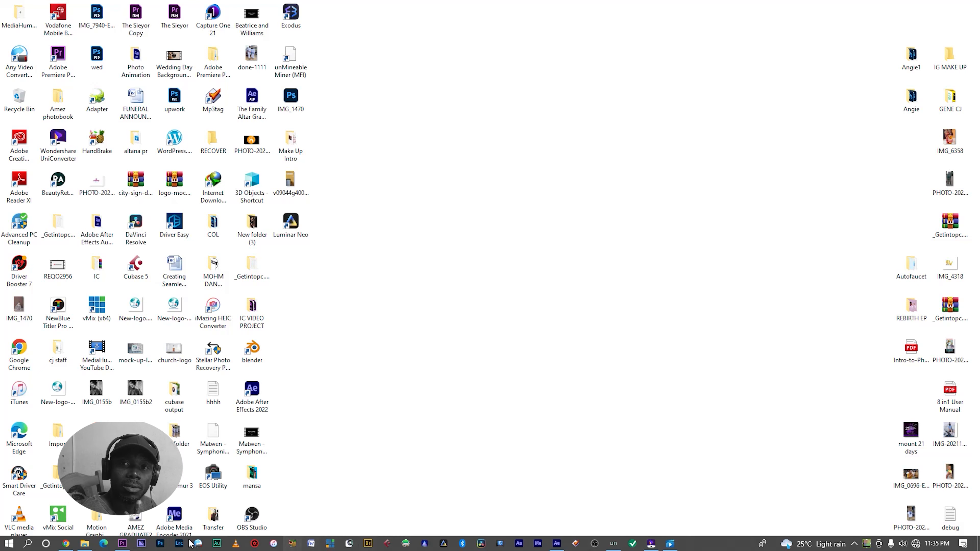
pyautogui.click(123, 543)
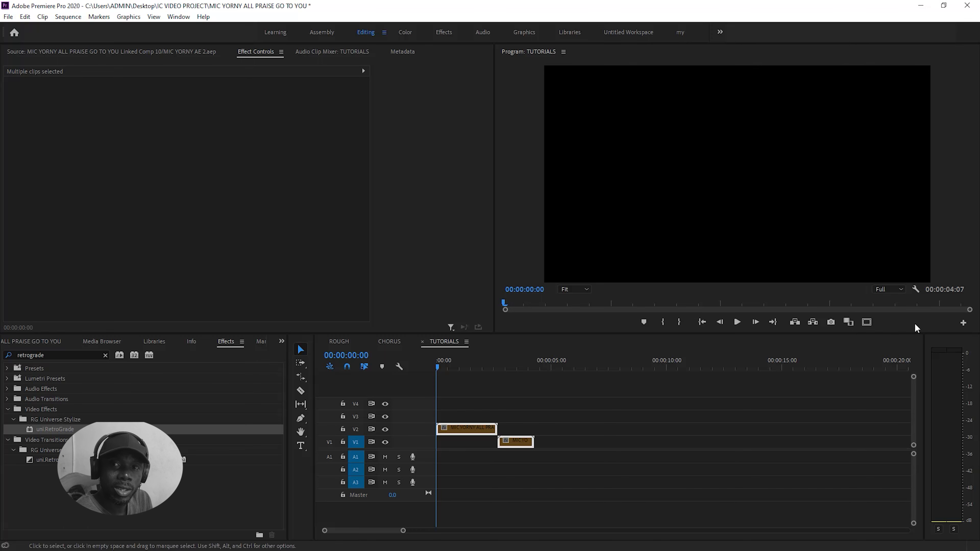
pyautogui.click(942, 7)
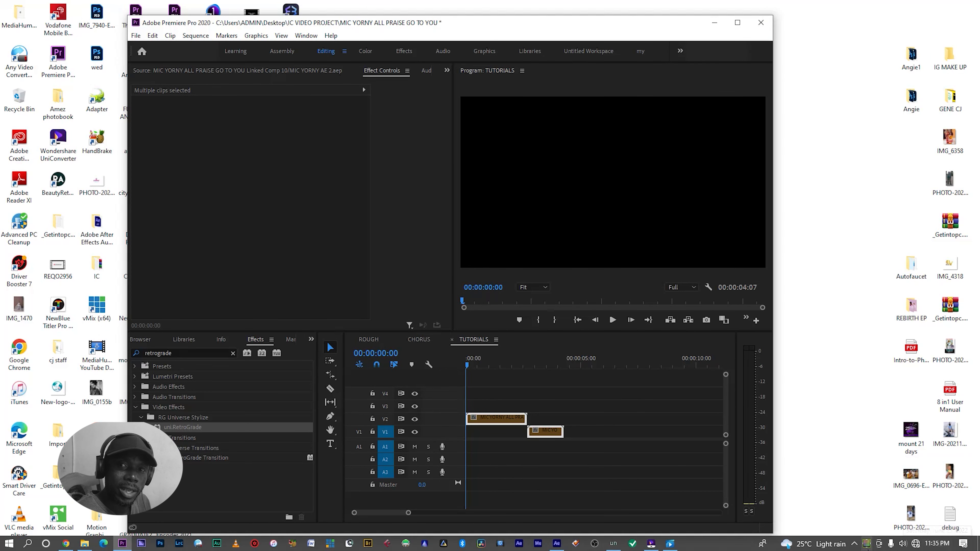
pyautogui.click(854, 544)
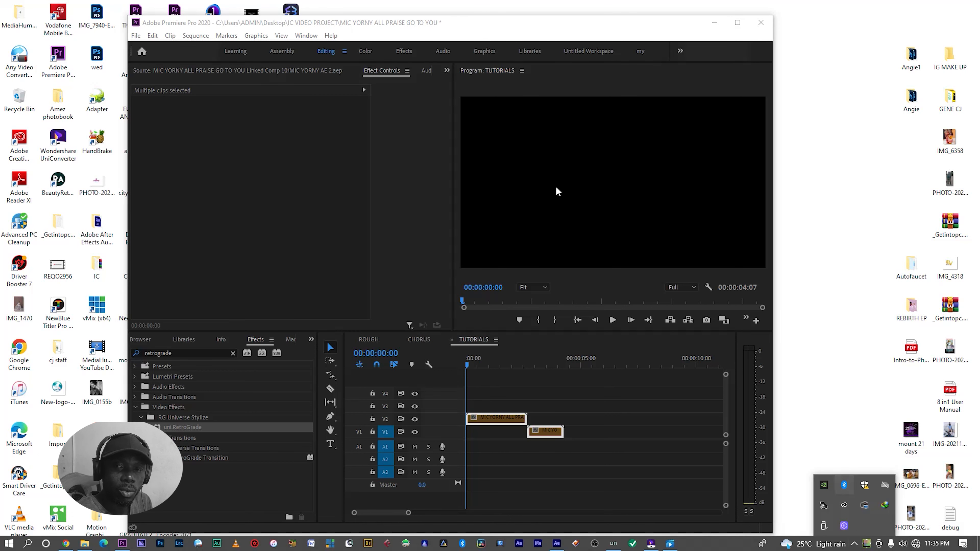
pyautogui.click(737, 24)
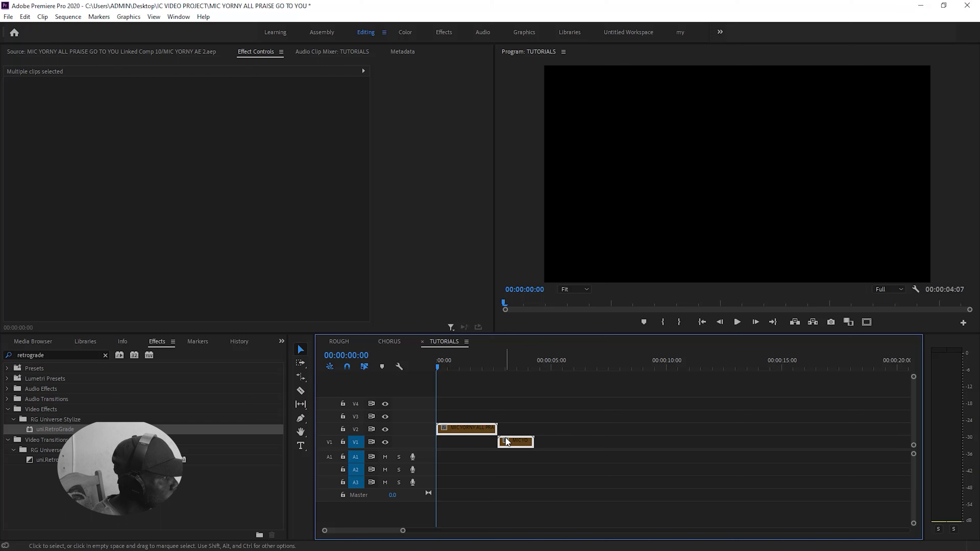
pyautogui.rightClick(529, 446)
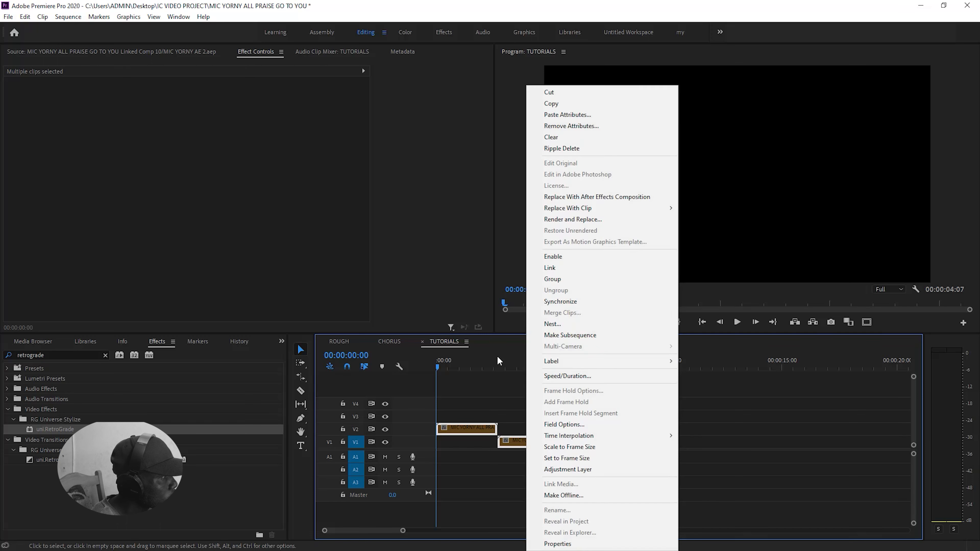
pyautogui.click(558, 256)
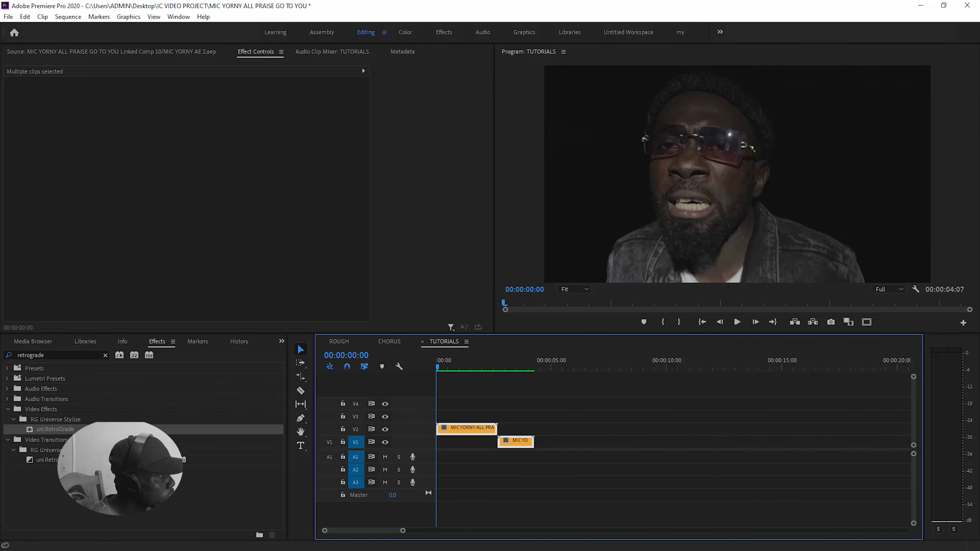
# Move the second clip up to track V3 and place the playhead at the cut between the two clips, at 00:00:02:17.
pyautogui.hotkey('alt', 'Tab')
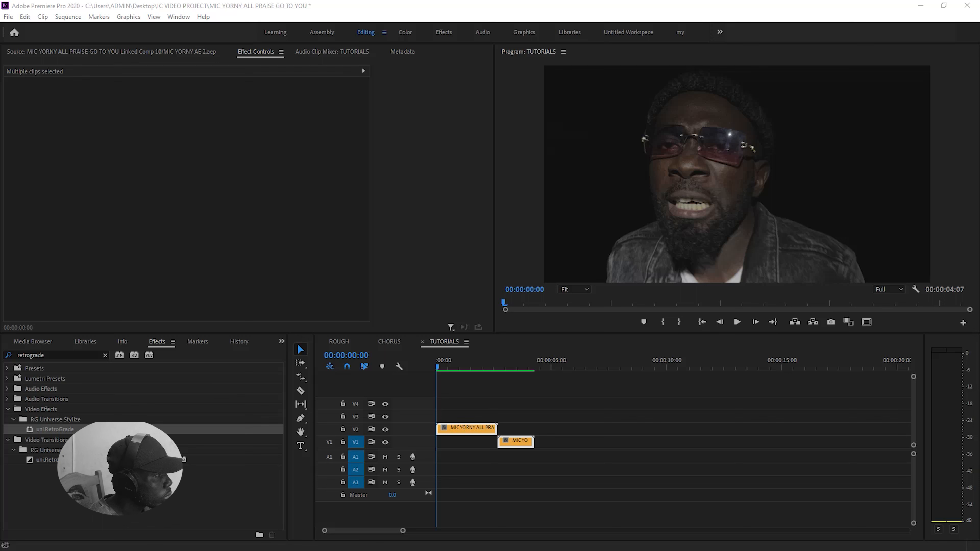
pyautogui.hotkey('alt', 'Tab')
pyautogui.press('space')
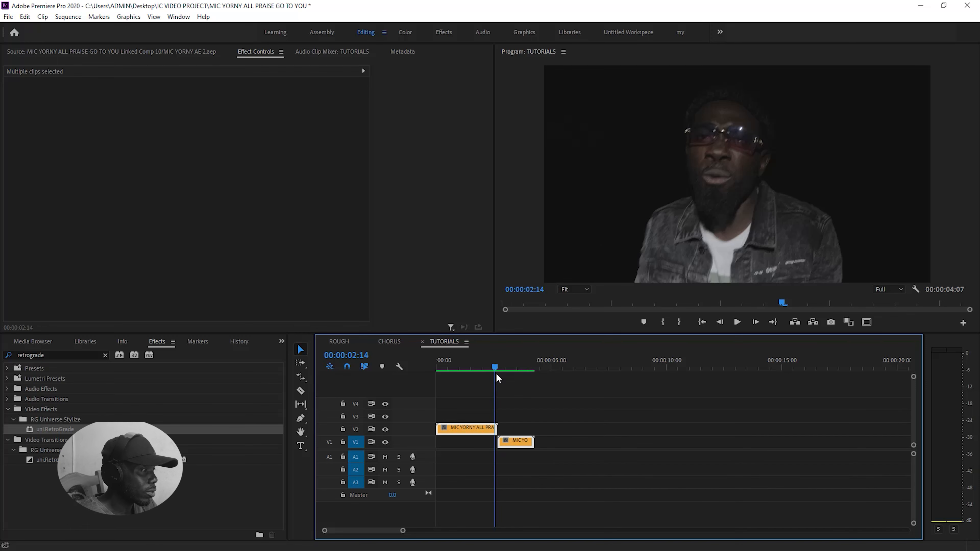
pyautogui.moveTo(496, 374); pyautogui.dragTo(501, 371)
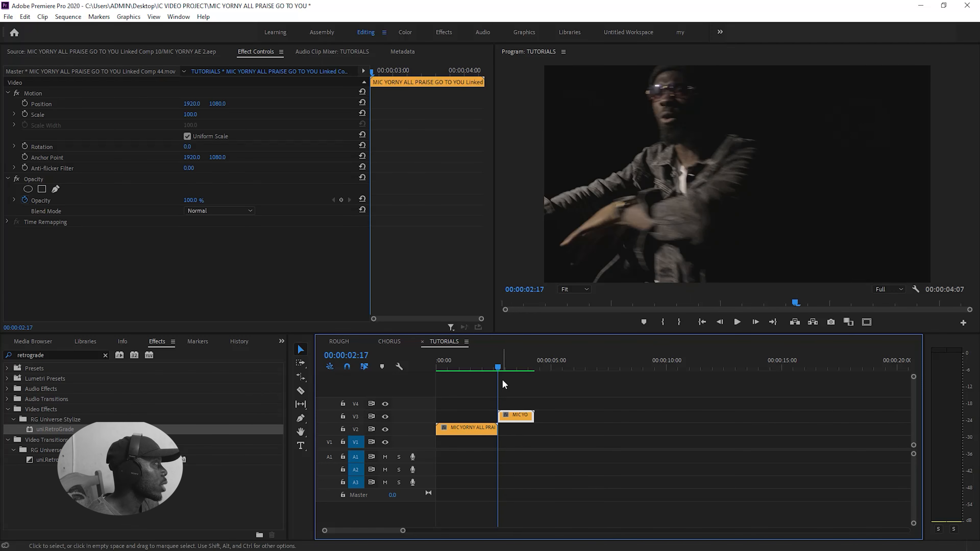
# Advance the playhead to 00:00:02:19 and export that frame as a PNG still into the Make Up Intro folder.
pyautogui.press('Right')
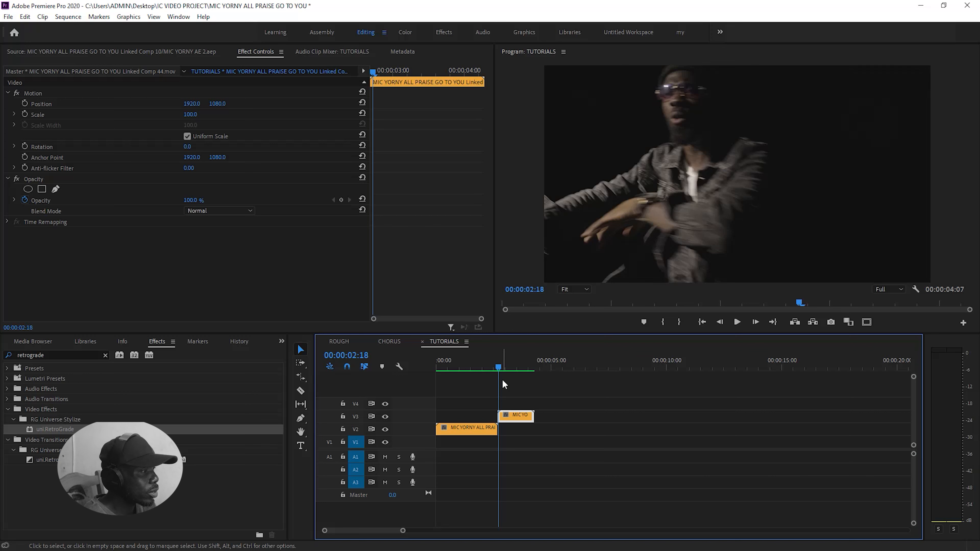
pyautogui.press('Right')
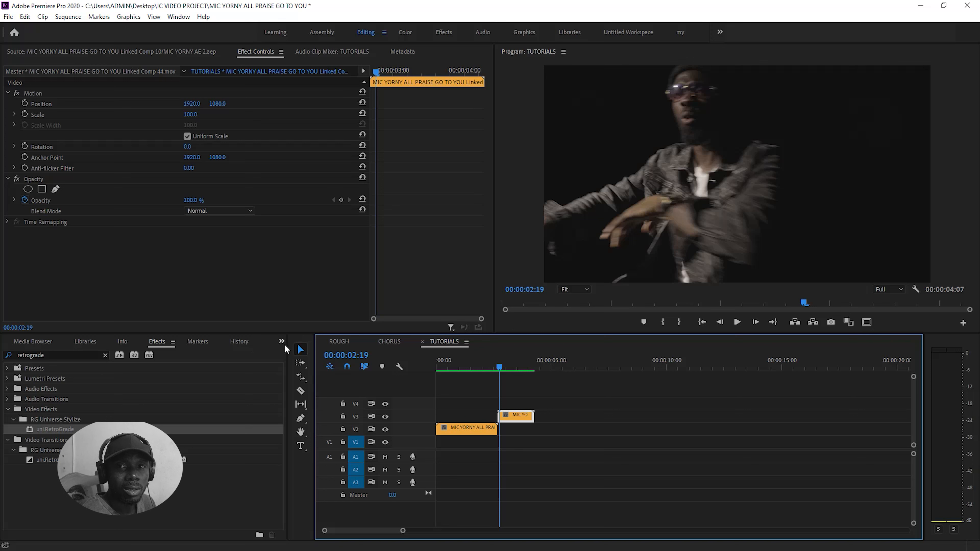
pyautogui.click(830, 322)
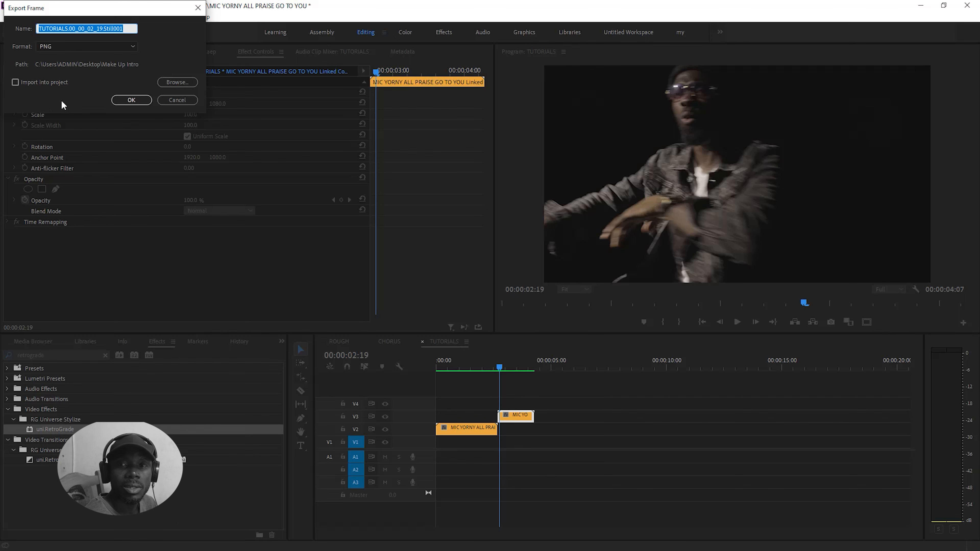
pyautogui.press('Return')
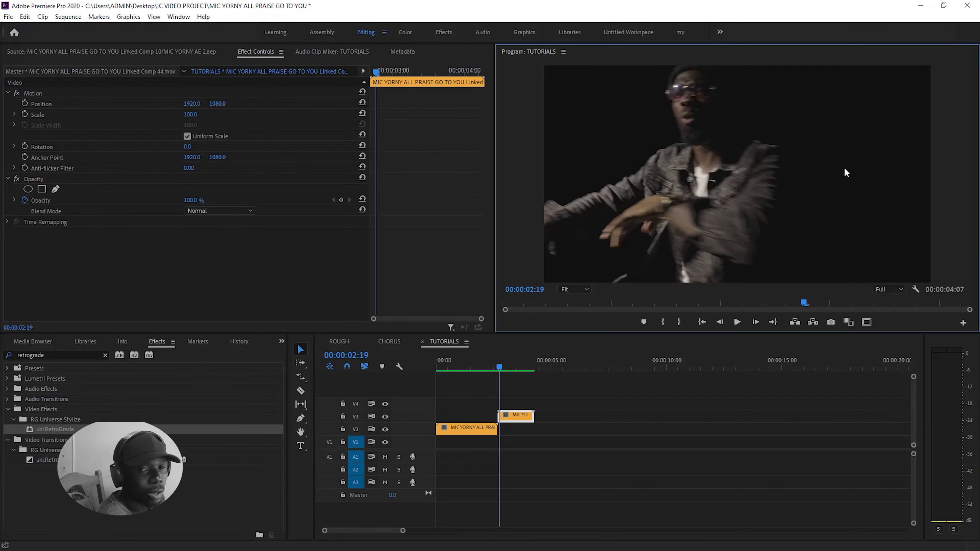
# Switch to Photoshop and open the exported still TUTORIALS.00_00_02_19.Still001.png.
pyautogui.click(922, 7)
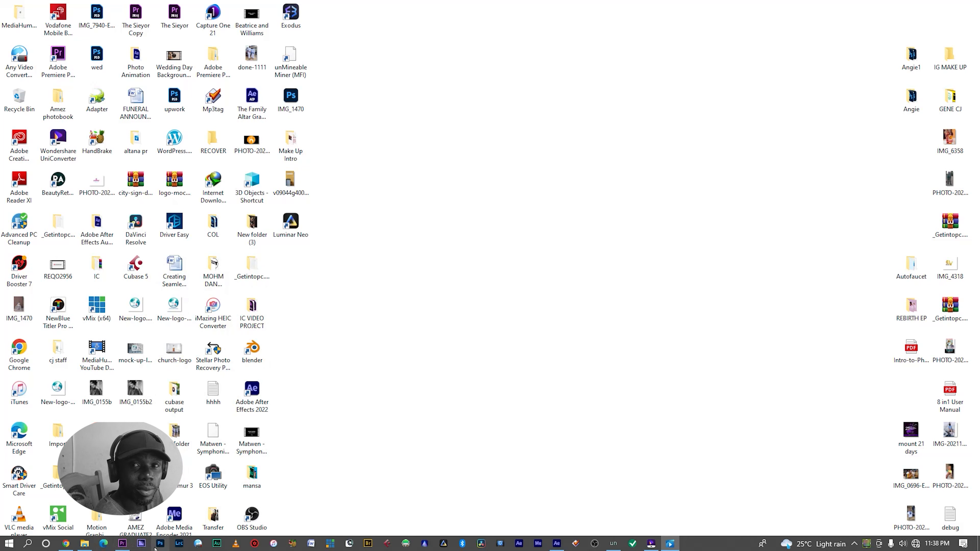
pyautogui.click(160, 544)
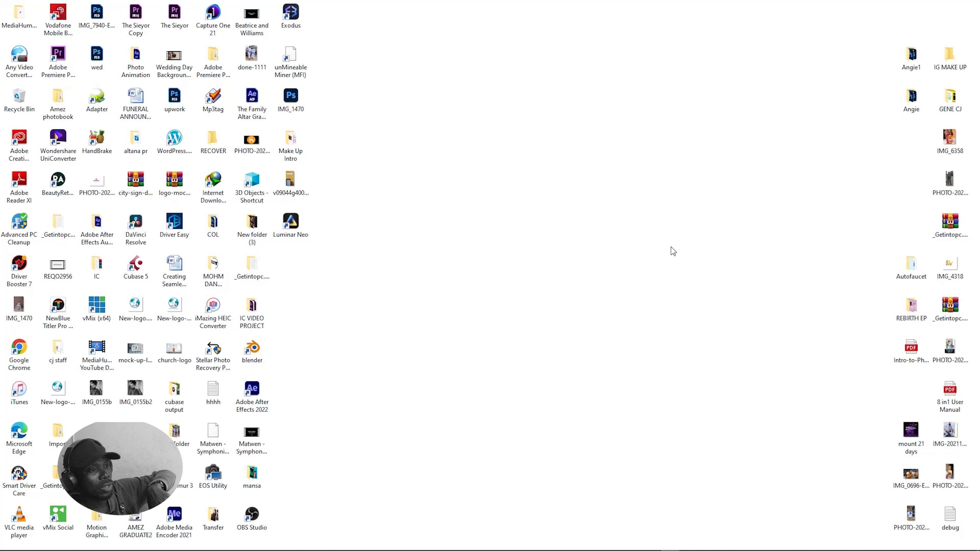
pyautogui.moveTo(427, 334); pyautogui.dragTo(546, 304)
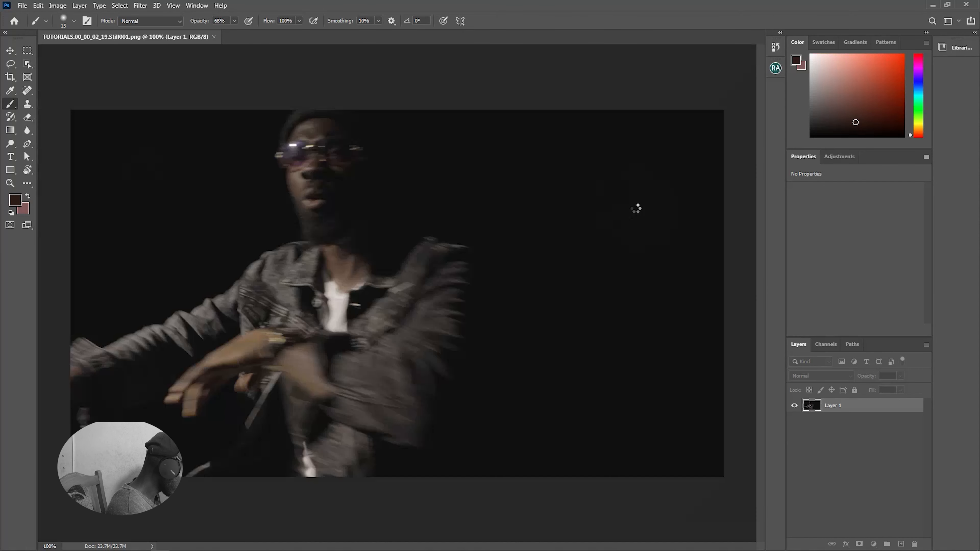
# Trace a Pen tool path from the man's cap down along his face, neck, shoulder and outstretched upper arm.
pyautogui.click(26, 64)
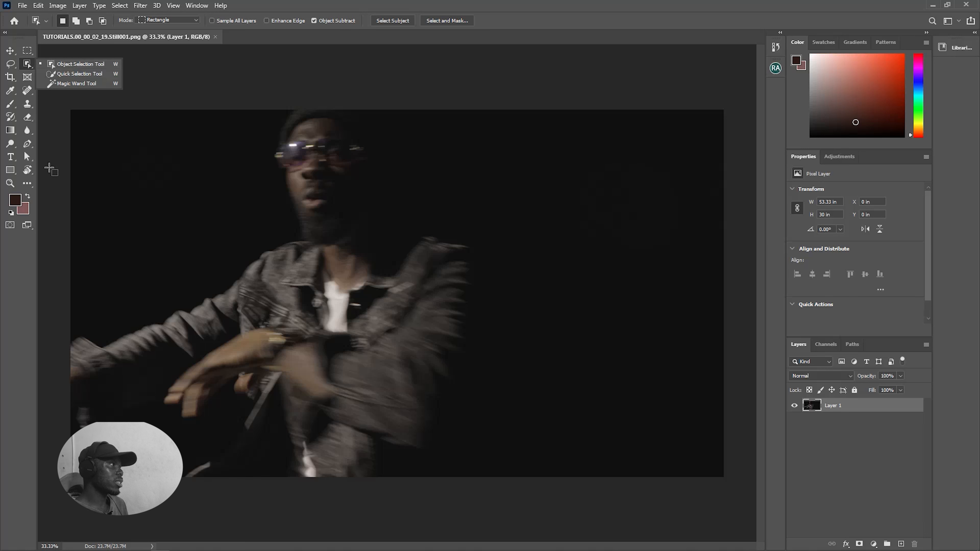
pyautogui.click(27, 68)
pyautogui.rightClick(27, 144)
pyautogui.click(77, 154)
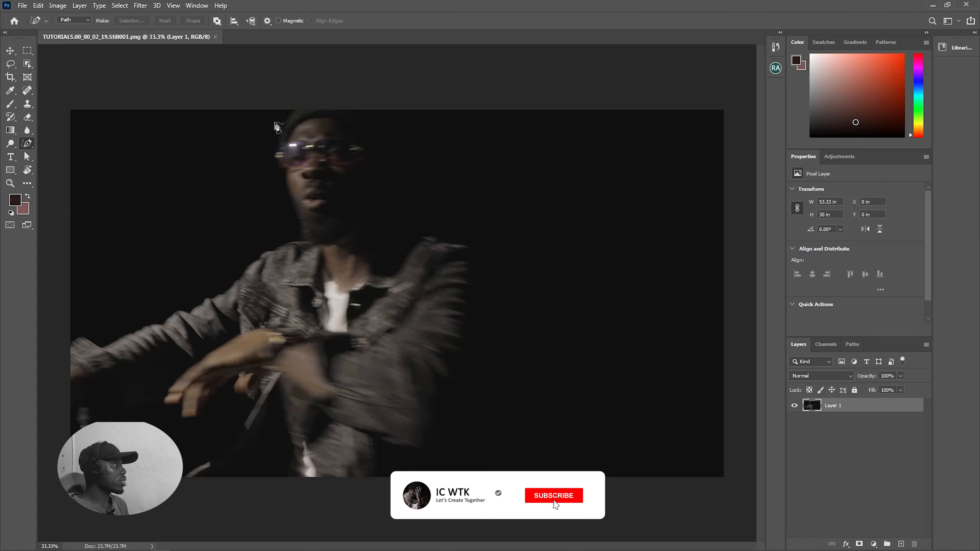
pyautogui.rightClick(31, 144)
pyautogui.click(64, 140)
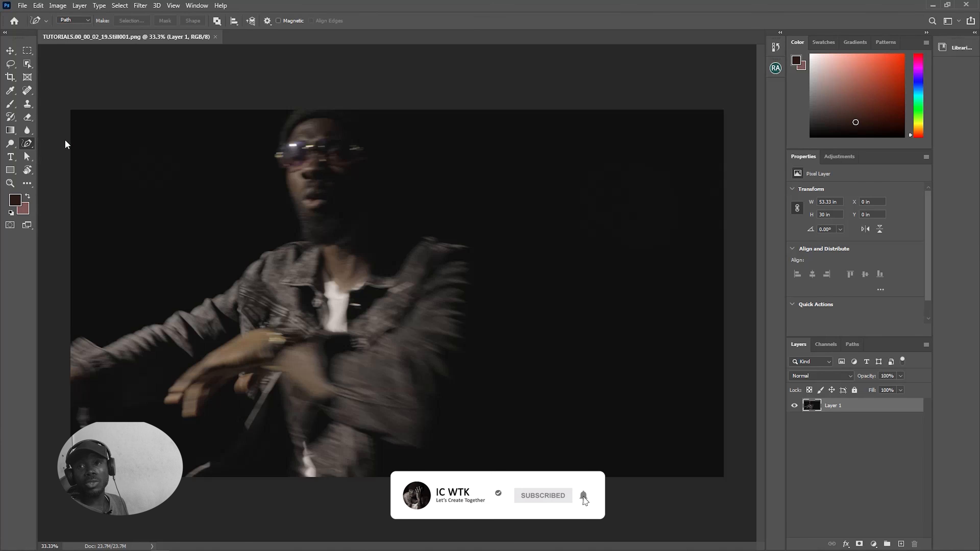
pyautogui.click(281, 124)
pyautogui.click(275, 139)
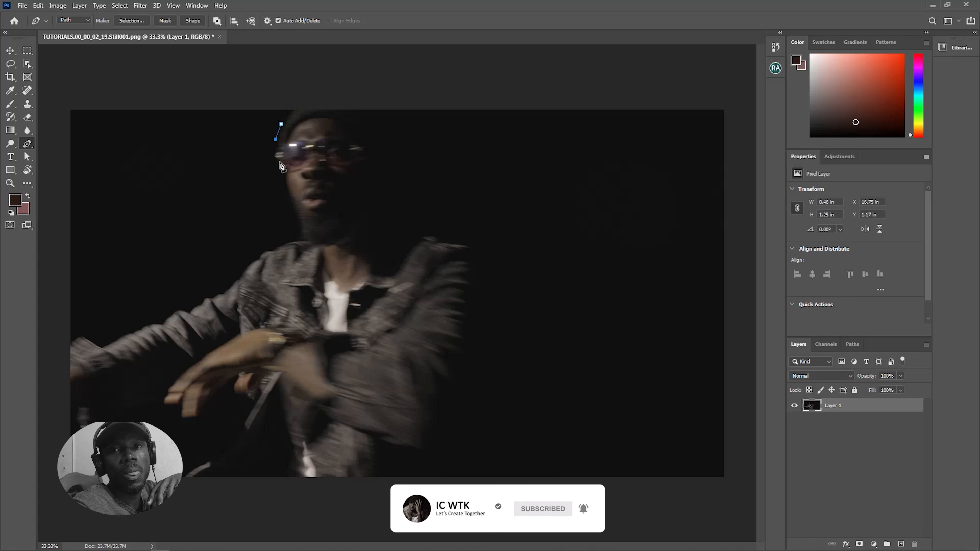
pyautogui.moveTo(279, 162); pyautogui.dragTo(282, 165)
pyautogui.click(286, 185)
pyautogui.click(294, 207)
pyautogui.click(301, 223)
pyautogui.click(297, 235)
pyautogui.click(289, 236)
pyautogui.click(265, 252)
pyautogui.click(245, 264)
pyautogui.click(236, 279)
pyautogui.click(234, 282)
pyautogui.click(227, 287)
pyautogui.click(220, 292)
pyautogui.click(209, 295)
pyautogui.click(203, 298)
pyautogui.click(195, 300)
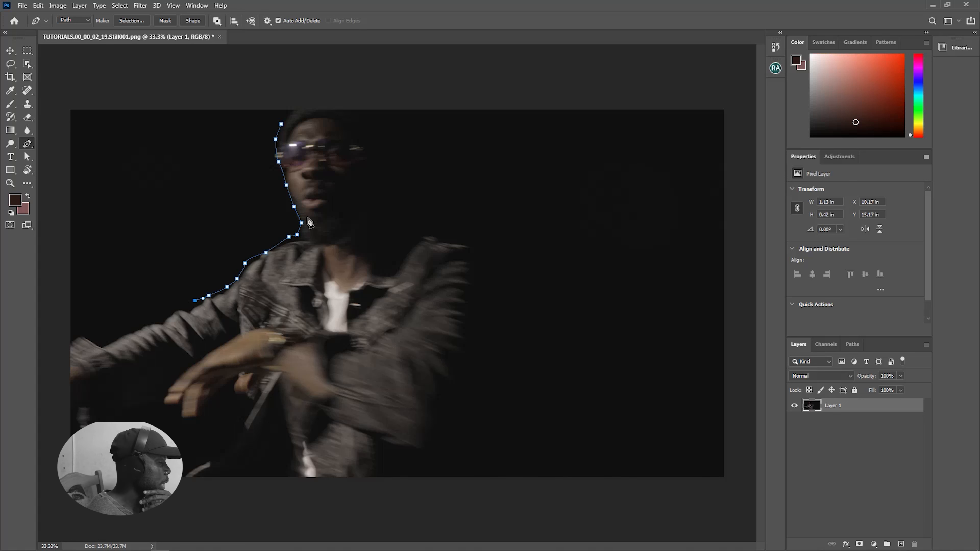
# Undo the Pen path's anchor points back to the first one beside the man's cap.
pyautogui.hotkey('ctrl', 'z')
pyautogui.hotkey('ctrl', 'z')
pyautogui.hotkey('ctrl', 'z')
pyautogui.hotkey('ctrl', 'z')
pyautogui.hotkey('ctrl', 'z')
pyautogui.hotkey('ctrl', 'z')
pyautogui.hotkey('ctrl', 'z')
pyautogui.hotkey('ctrl', 'z')
pyautogui.hotkey('ctrl', 'z')
pyautogui.hotkey('ctrl', 'z')
pyautogui.hotkey('ctrl', 'z')
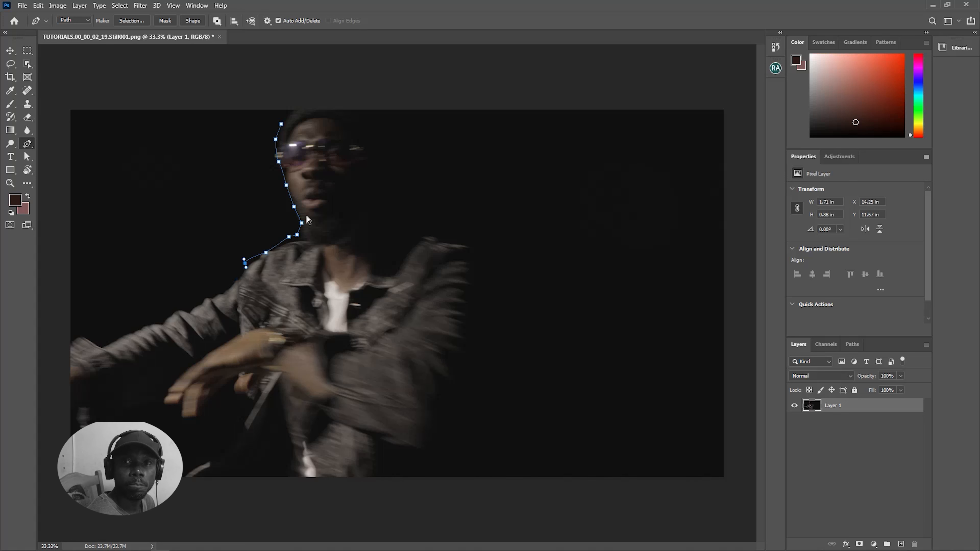
pyautogui.hotkey('ctrl', 'z')
pyautogui.hotkey('ctrl', 'z')
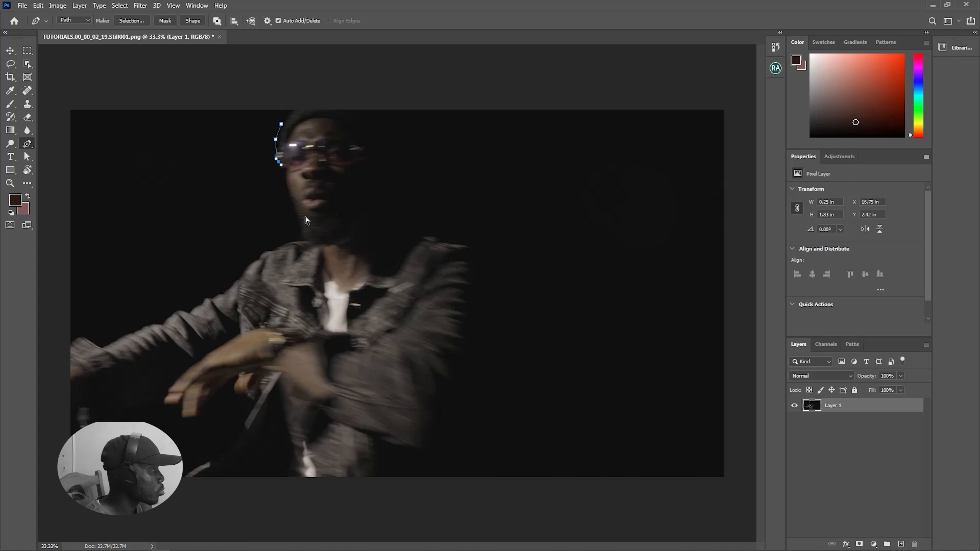
pyautogui.hotkey('ctrl', 'z')
pyautogui.hotkey('ctrl', 'z')
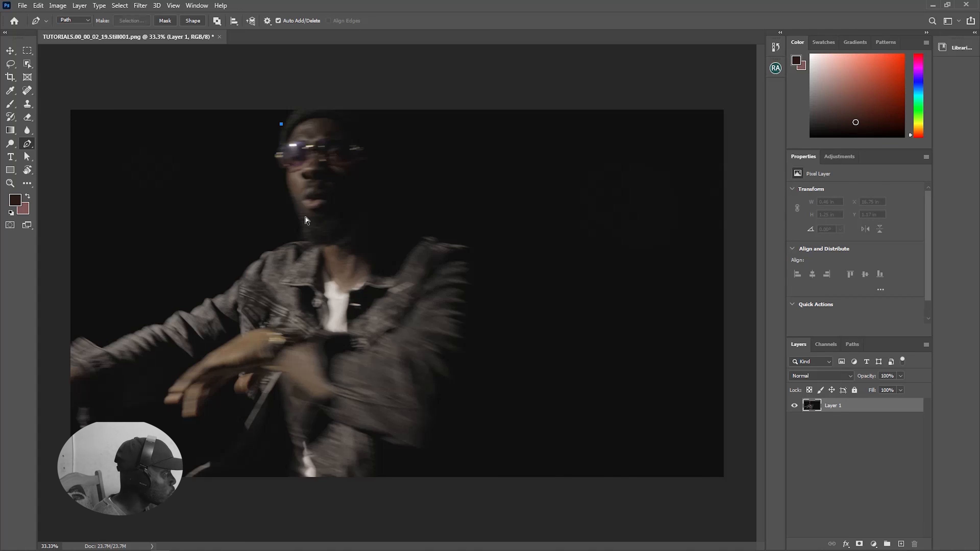
# Select the man automatically with the Object Selection tool's Select Subject command, and deselect him again.
pyautogui.click(24, 67)
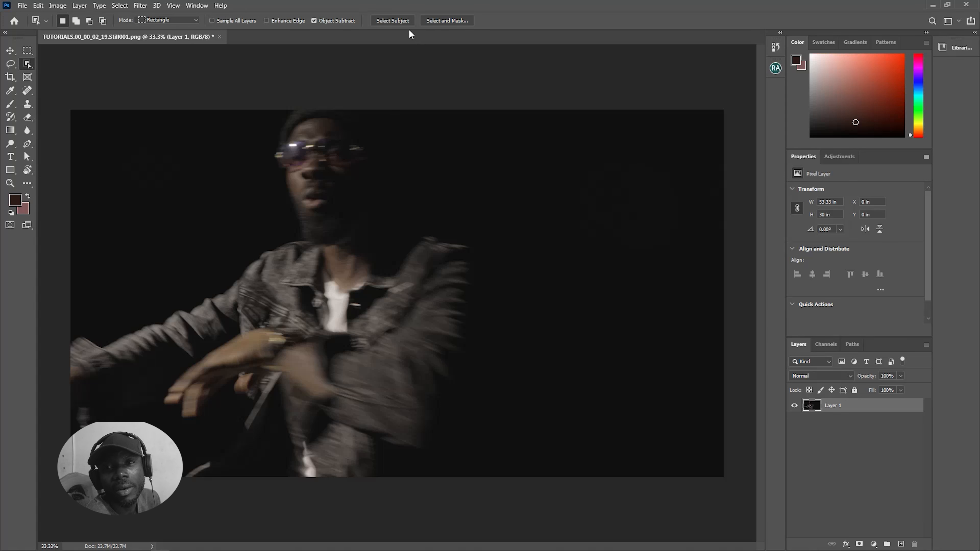
pyautogui.rightClick(27, 65)
pyautogui.click(55, 64)
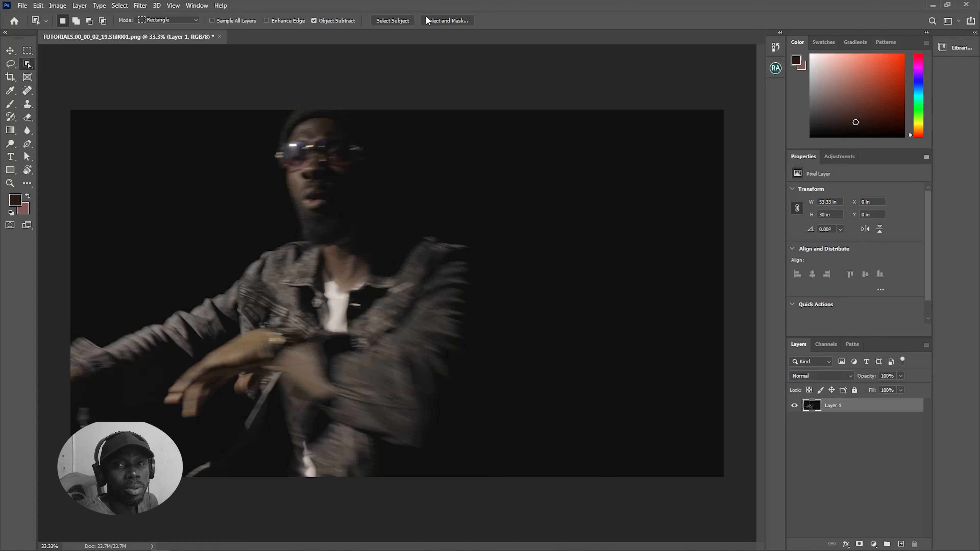
pyautogui.click(399, 20)
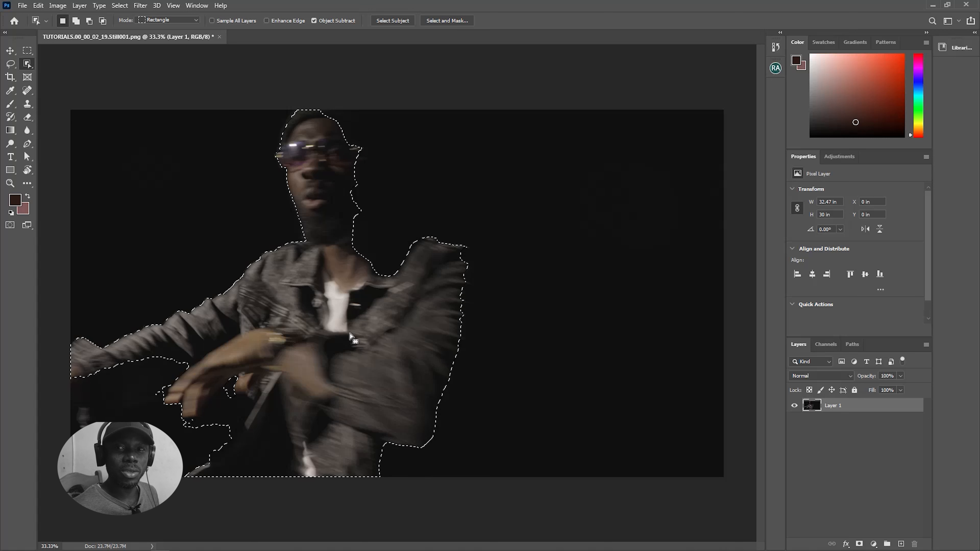
pyautogui.hotkey('ctrl', 'd')
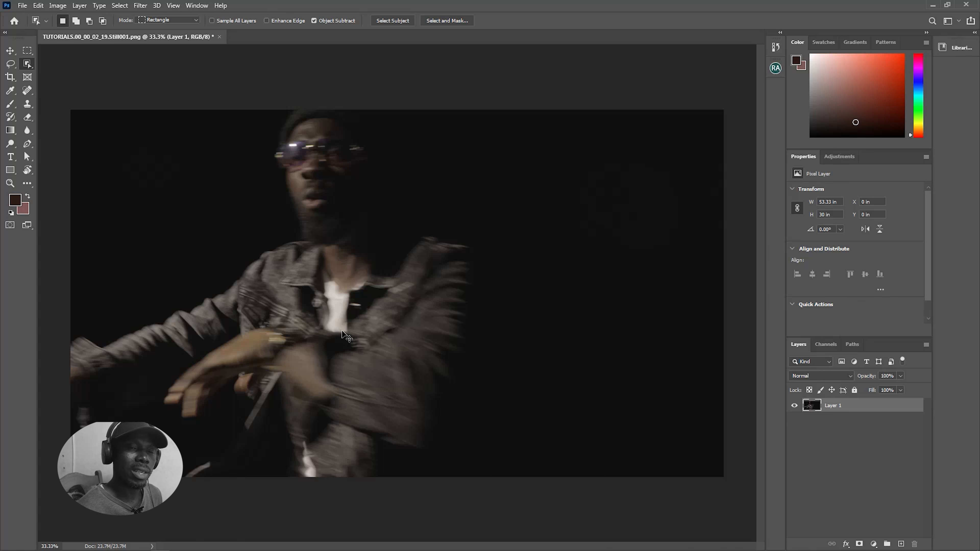
# Bring back the selection around the man and clear it again several times, leaving nothing selected.
pyautogui.click(345, 336)
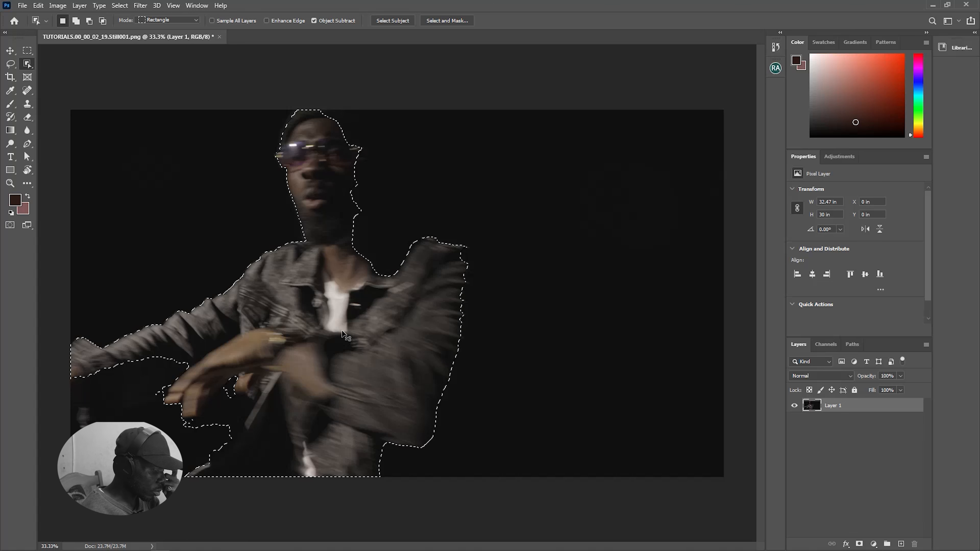
pyautogui.hotkey('ctrl', 'd')
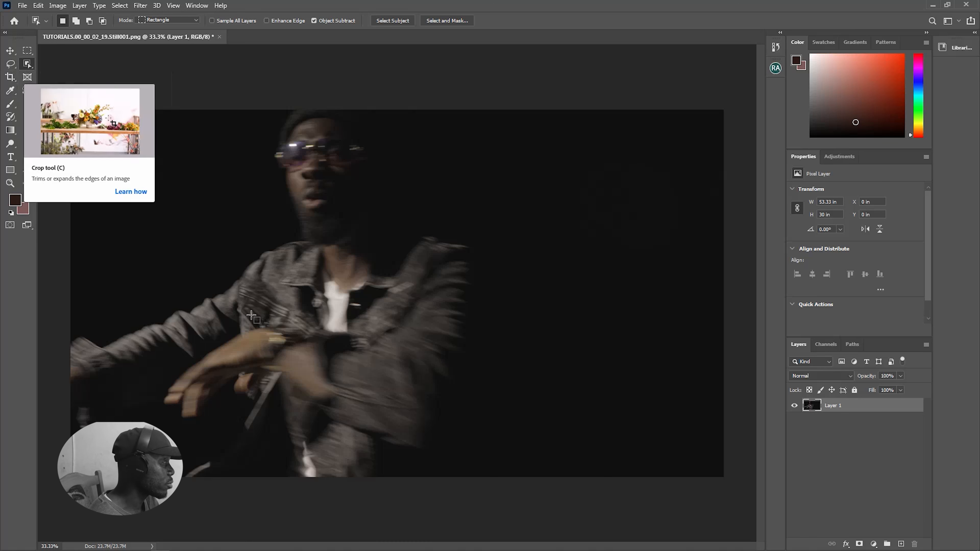
pyautogui.click(261, 325)
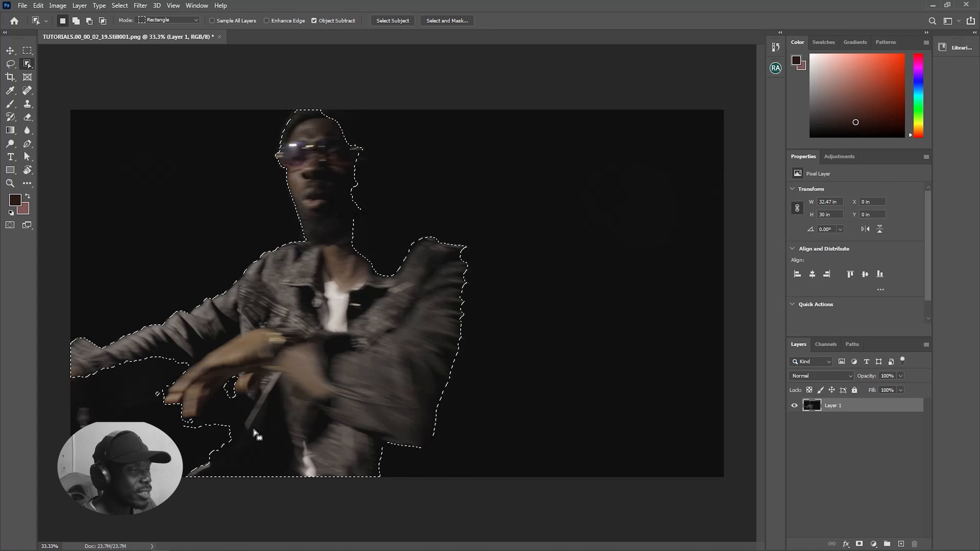
pyautogui.hotkey('ctrl', 'd')
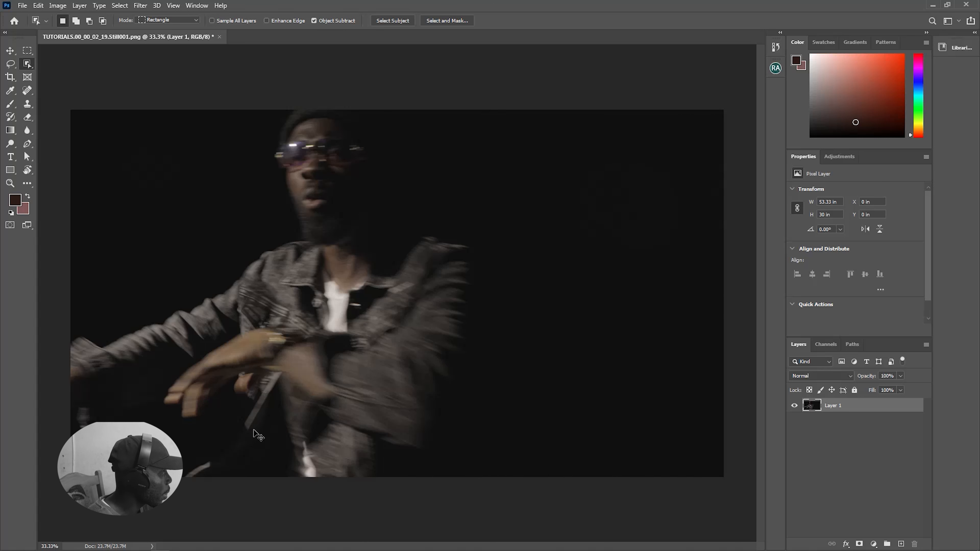
pyautogui.hotkey('ctrl', 'z')
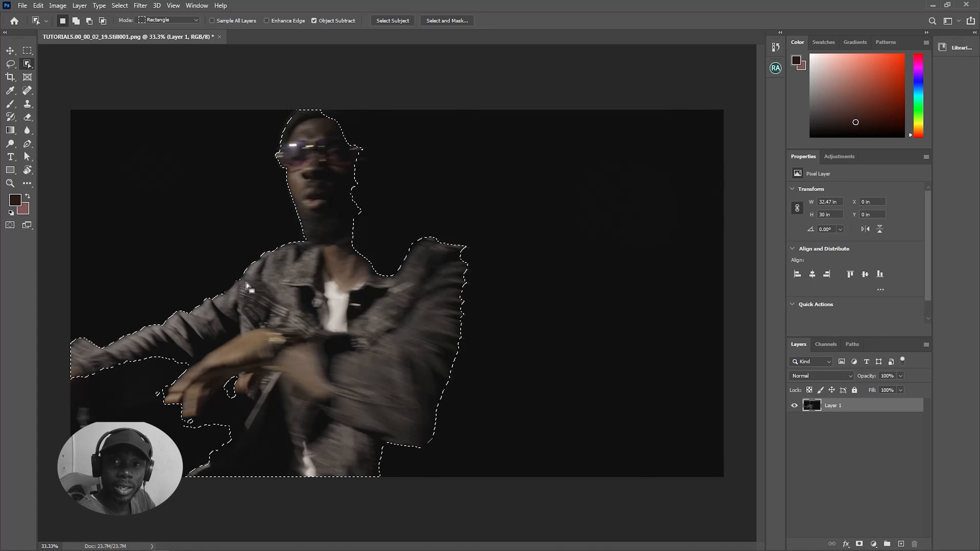
pyautogui.hotkey('ctrl', 'd')
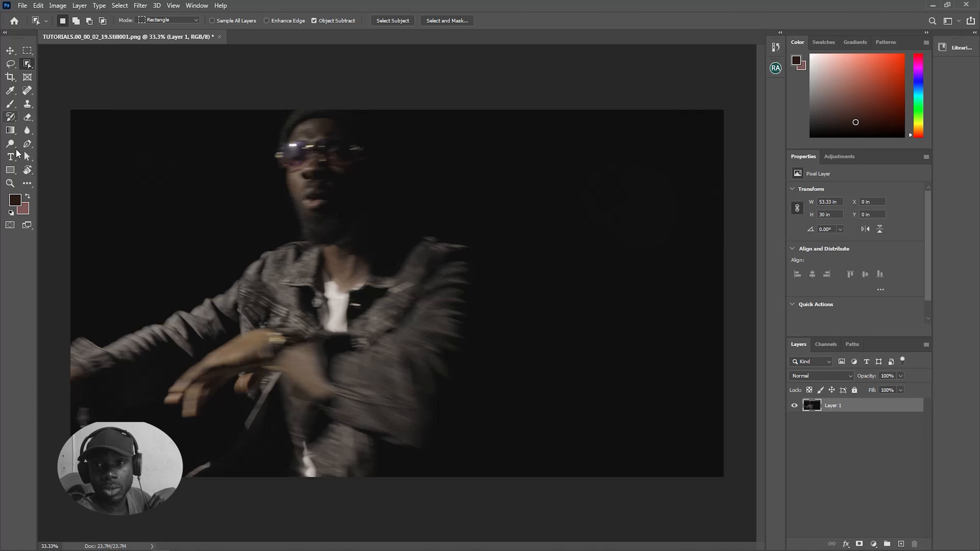
# Start a Pen tool path along the upper edge of the man's cap and redo the misplaced points over its crown.
pyautogui.click(27, 144)
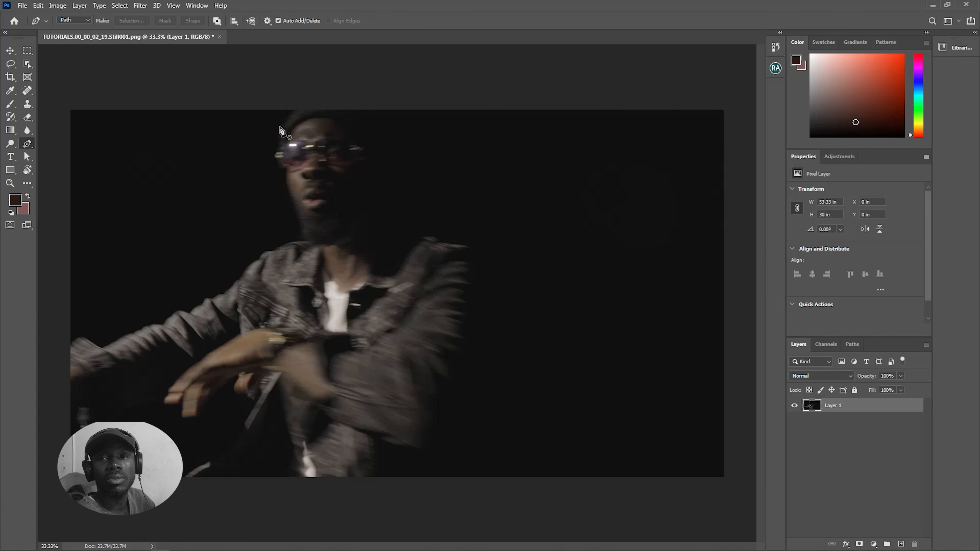
pyautogui.click(287, 116)
pyautogui.click(295, 110)
pyautogui.click(335, 112)
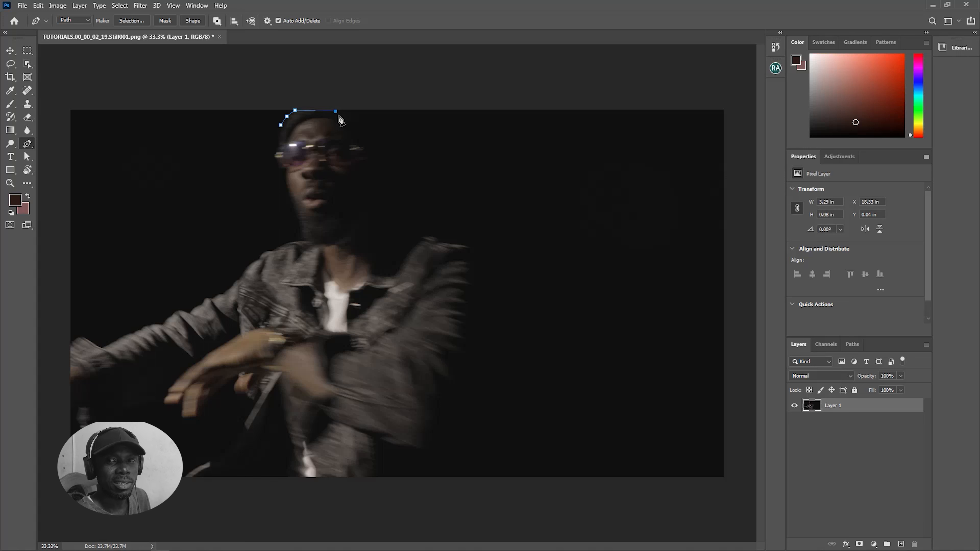
pyautogui.click(319, 111)
pyautogui.hotkey('ctrl', 'z')
pyautogui.hotkey('ctrl', 'z')
pyautogui.click(315, 106)
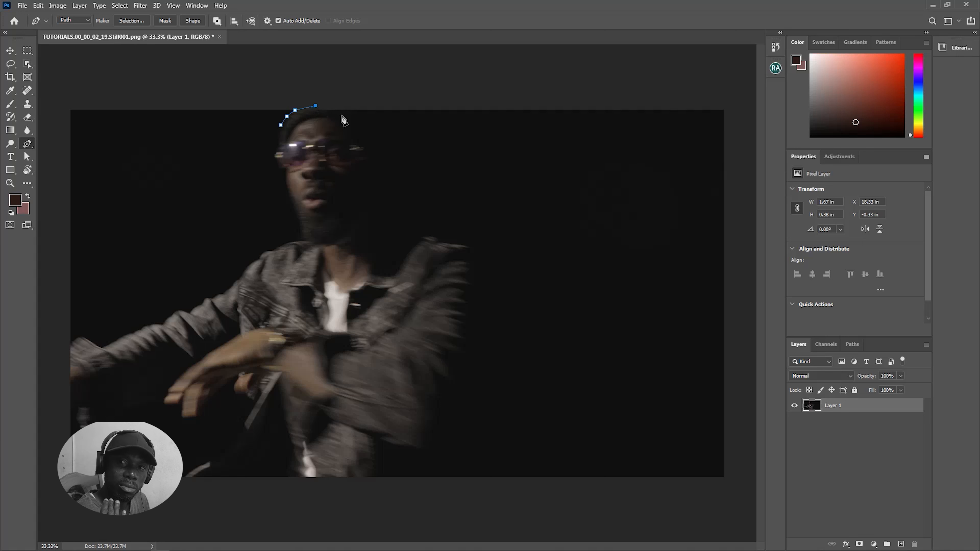
# Continue the path over the far side of the cap and down behind the man's head to the base of his neck.
pyautogui.click(346, 110)
pyautogui.click(369, 128)
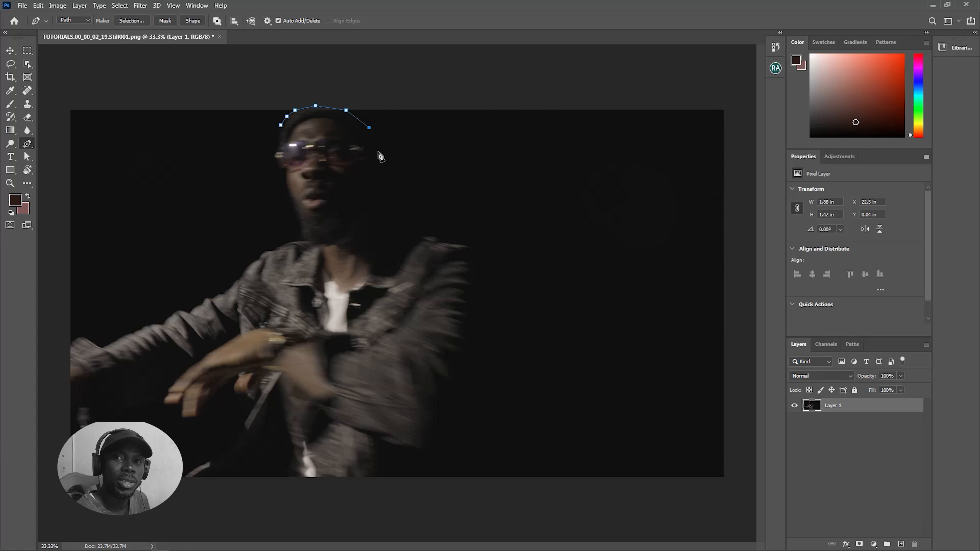
pyautogui.click(390, 152)
pyautogui.click(388, 184)
pyautogui.click(390, 206)
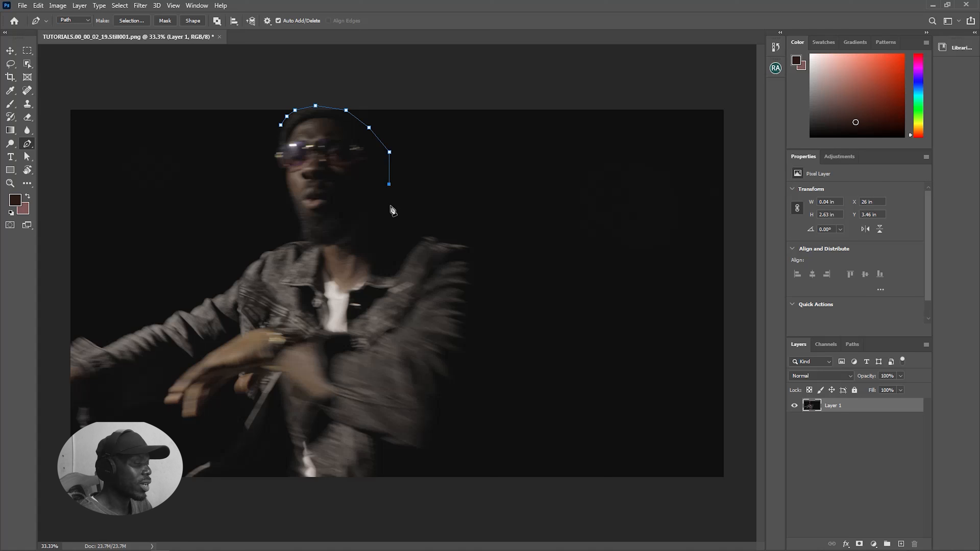
pyautogui.click(395, 220)
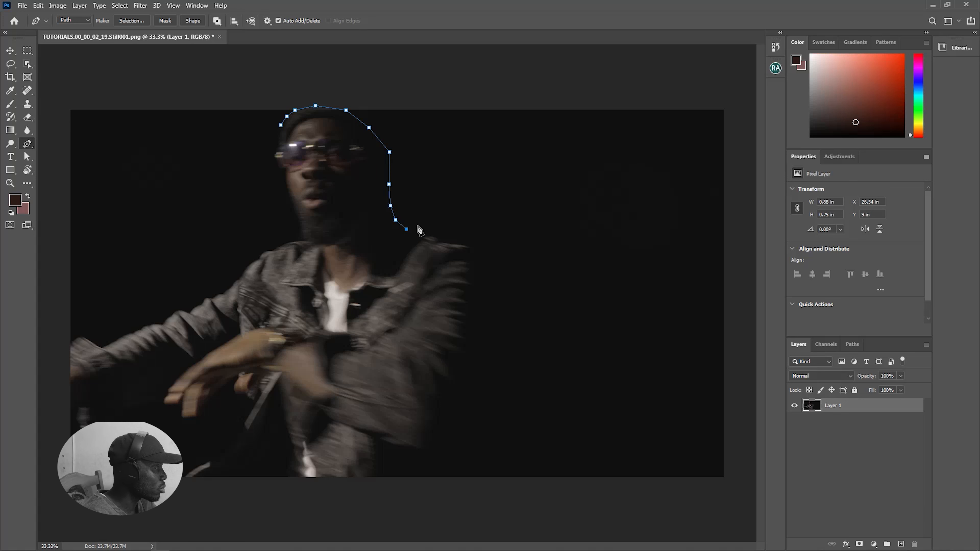
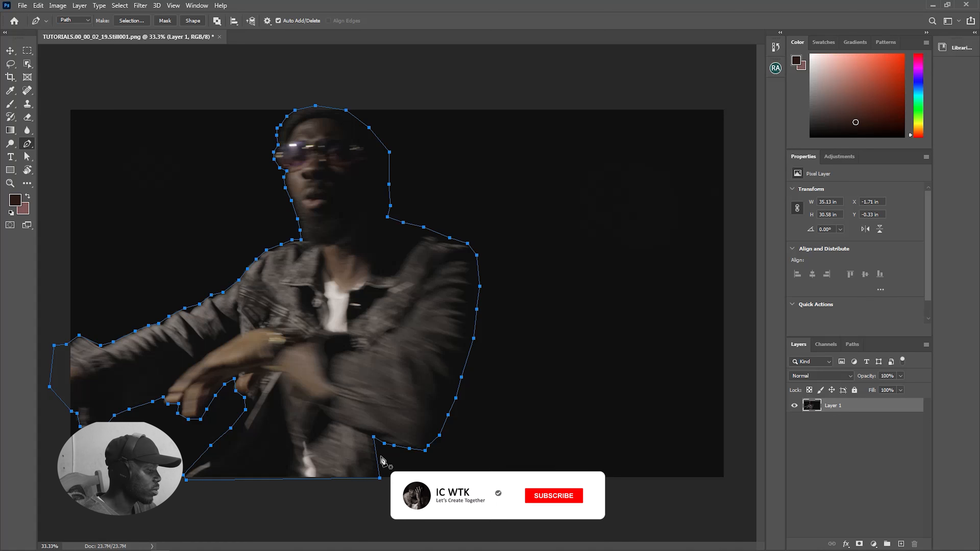
# Convert the closed path around the man into a selection, invert it to delete the background, and deselect.
pyautogui.hotkey('ctrl', 'Return')
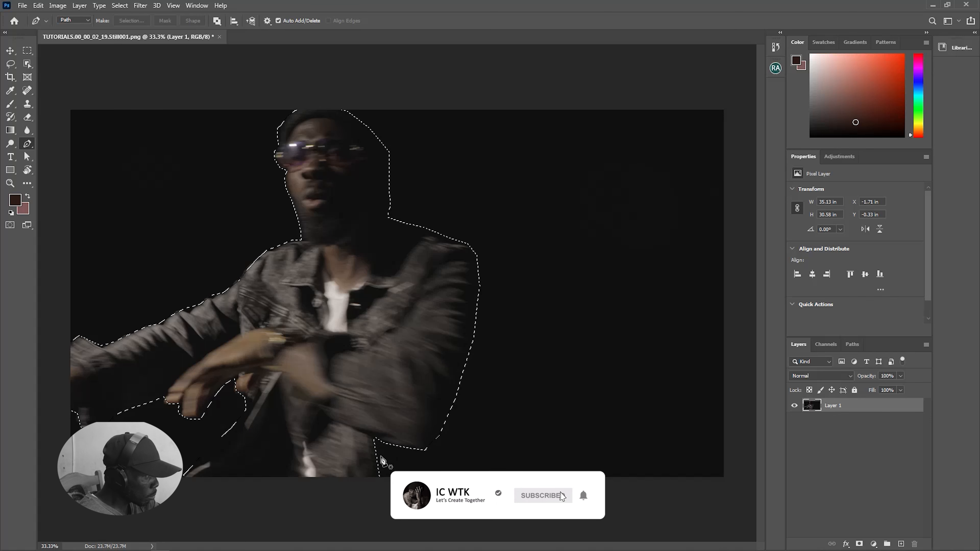
pyautogui.click(124, 9)
pyautogui.click(143, 57)
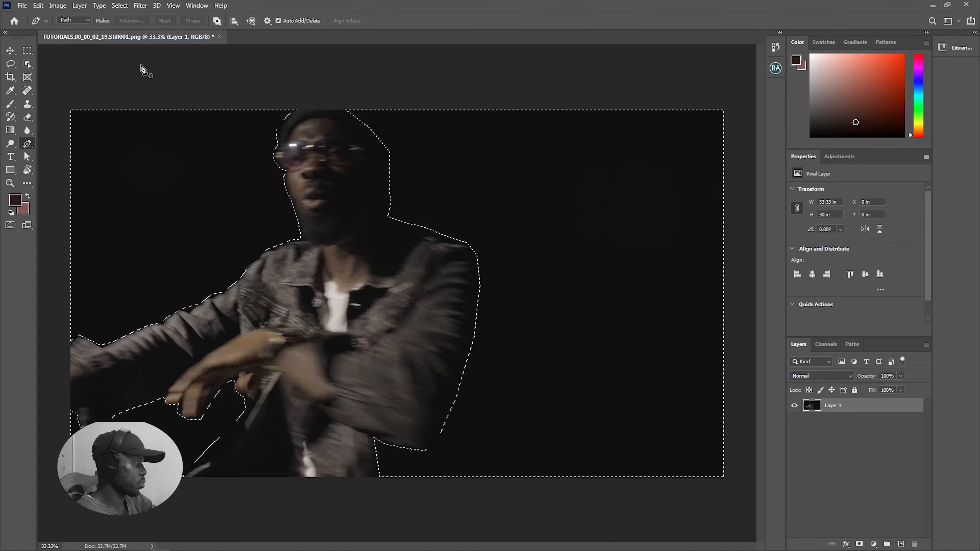
pyautogui.press('Delete')
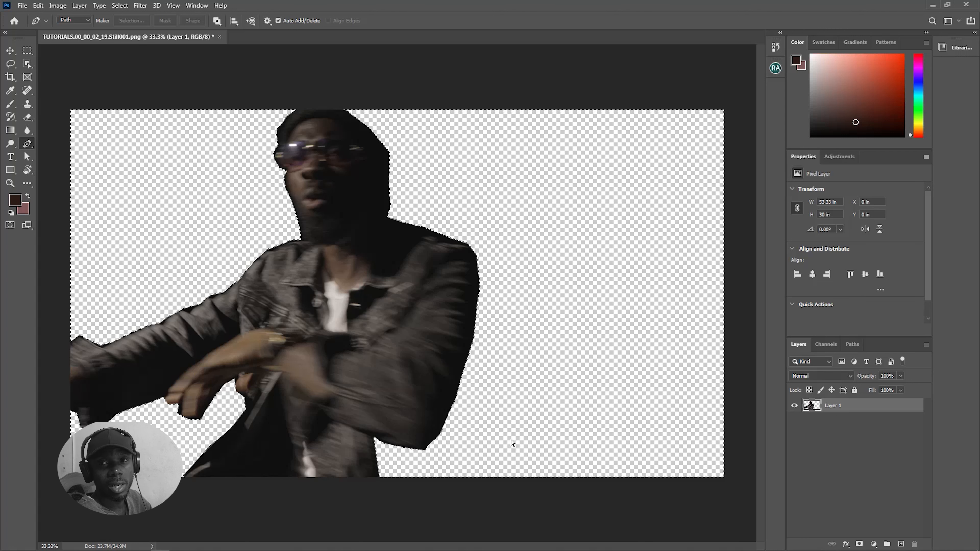
pyautogui.hotkey('ctrl', 'd')
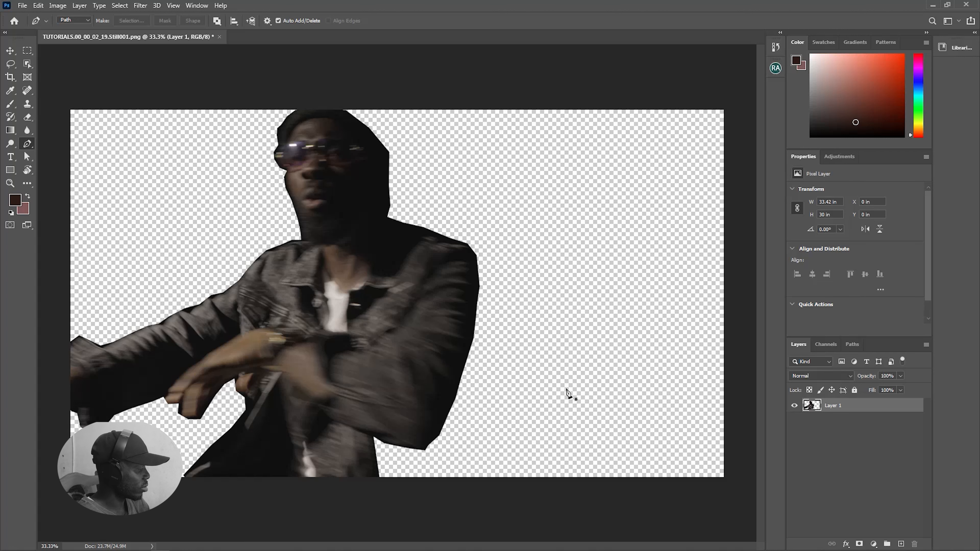
# Save the cut-out to TUTORIALS.00_00_02_19.Still001.png and switch to Premiere Pro.
pyautogui.hotkey('ctrl', 's')
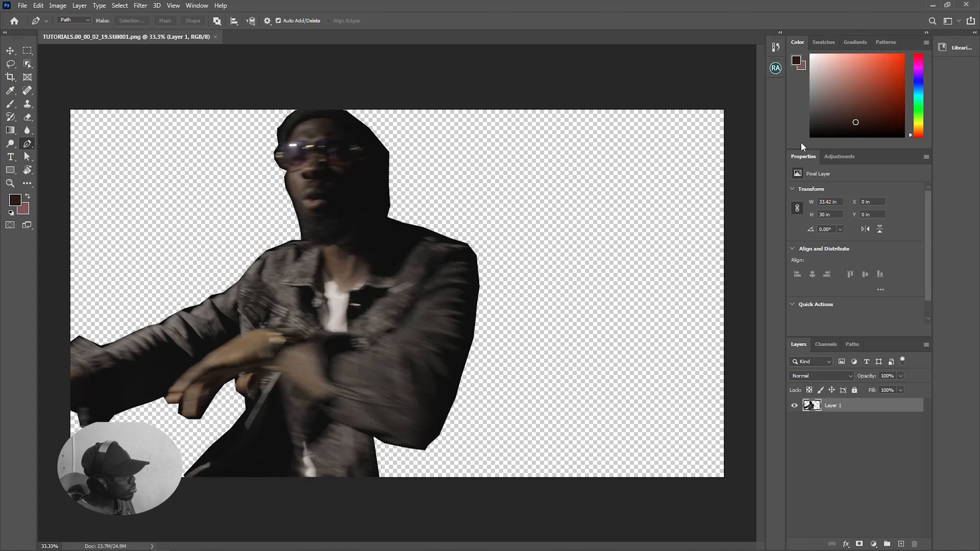
pyautogui.click(931, 6)
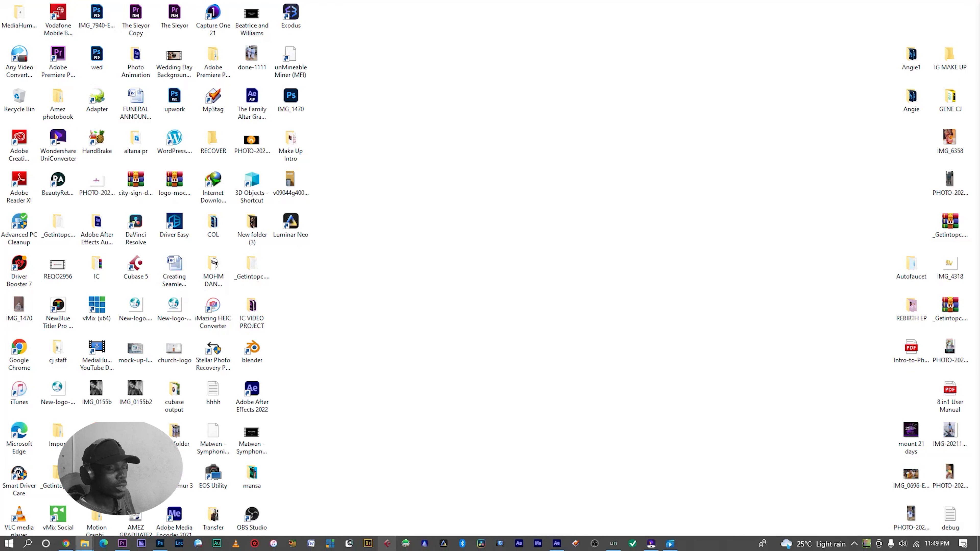
pyautogui.click(123, 544)
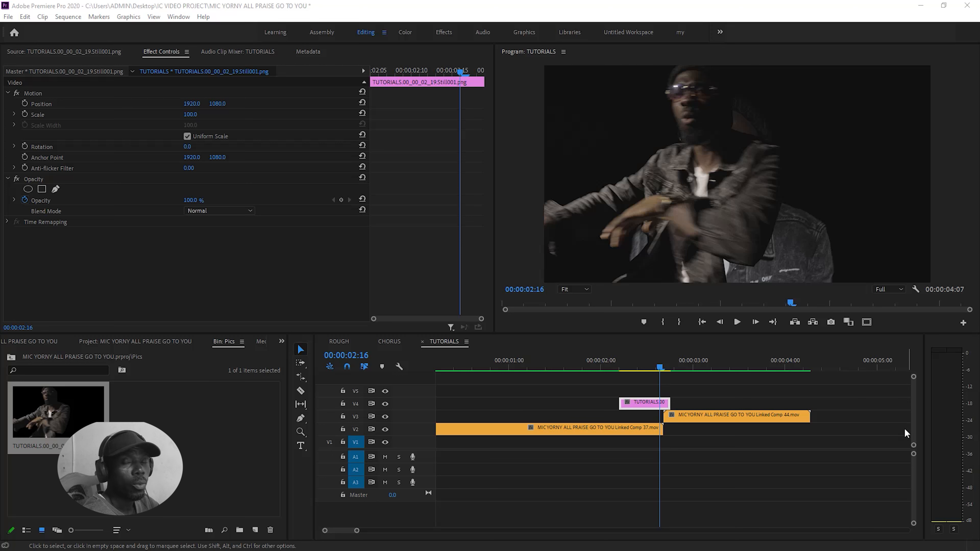
# Step back through the frames under the cut-out still and trim its start on V4 to 00:00:02:09.
pyautogui.moveTo(659, 368); pyautogui.dragTo(671, 382)
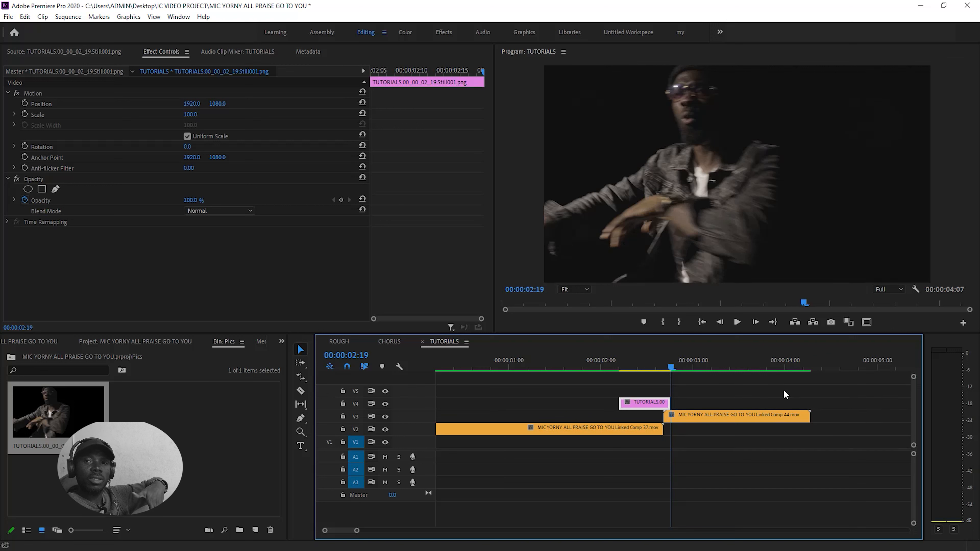
pyautogui.press('Left')
pyautogui.press('Left')
pyautogui.press('Left')
pyautogui.press('Left')
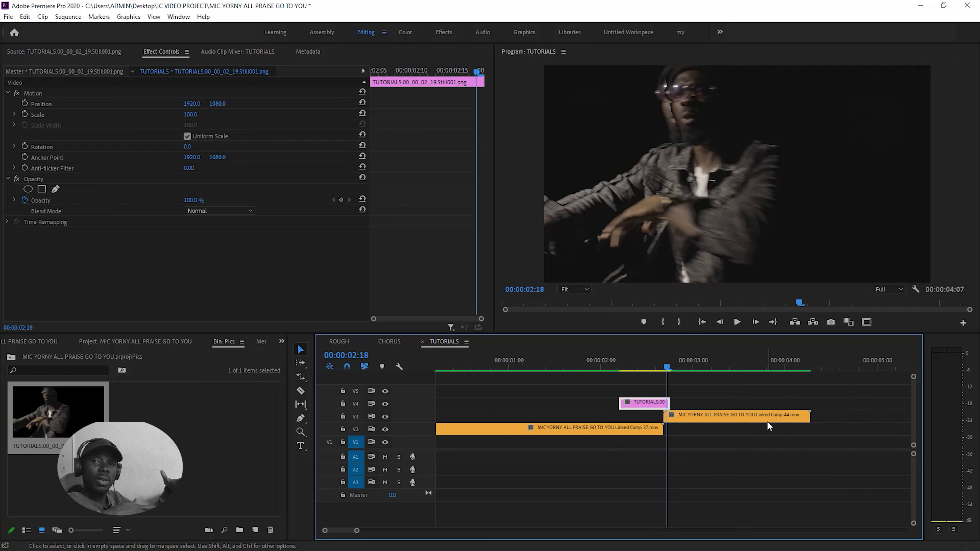
pyautogui.press('Left')
pyautogui.press('Left')
pyautogui.press('Left')
pyautogui.press('Left')
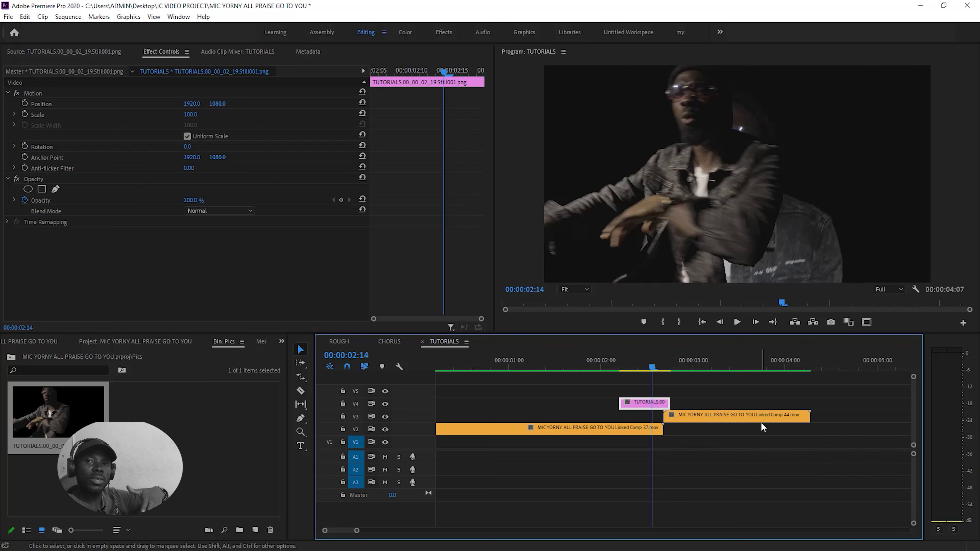
pyautogui.press('Left')
pyautogui.press('Left')
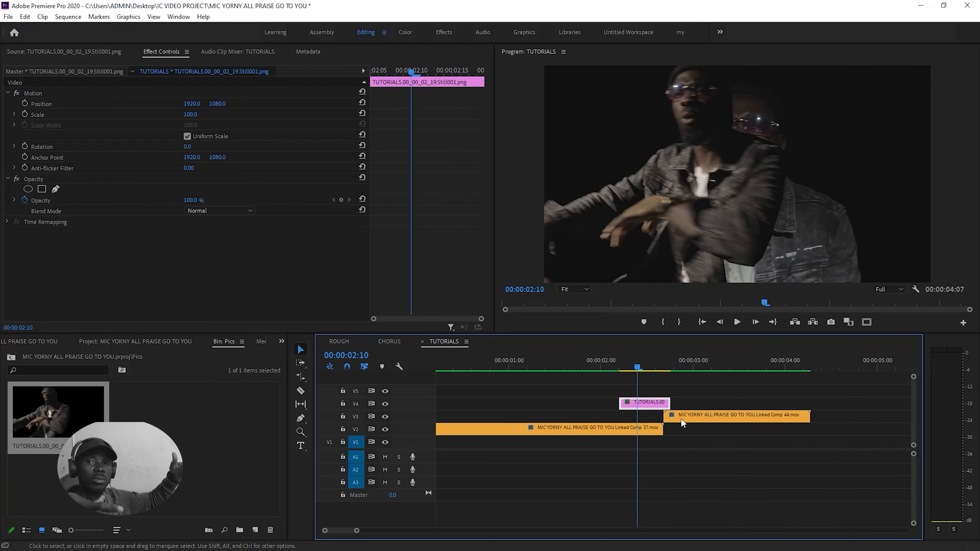
pyautogui.moveTo(627, 408)
pyautogui.mouseDown()
pyautogui.moveTo(637, 407)
pyautogui.moveTo(629, 406)
pyautogui.mouseUp()
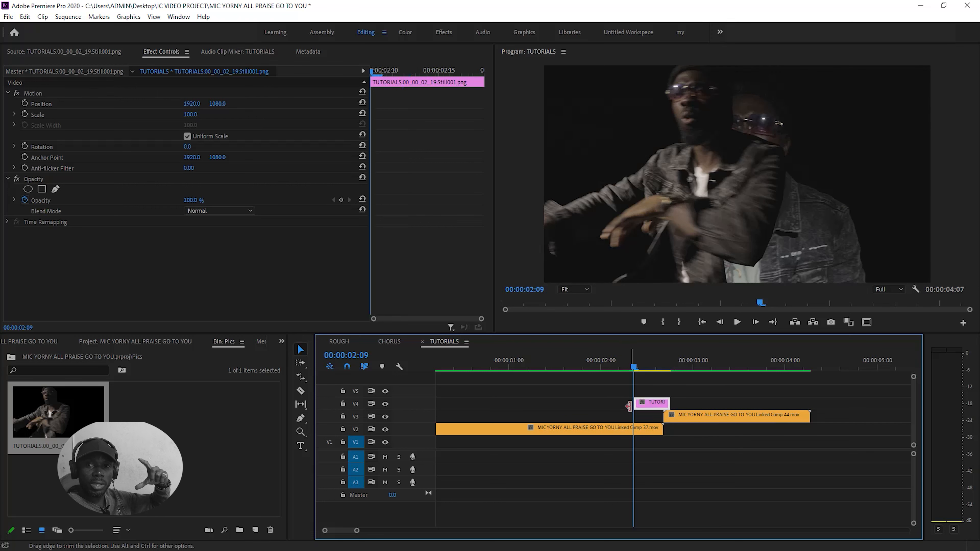
# Play the transition around the still on V4 repeatedly from just before it, and park the playhead at 00:00:02:08.
pyautogui.moveTo(636, 362); pyautogui.dragTo(563, 368)
pyautogui.press('space')
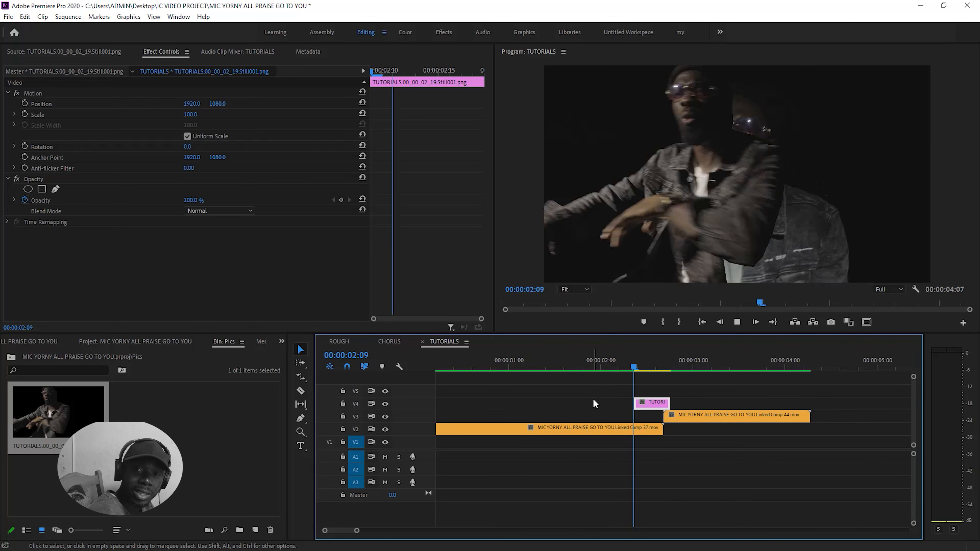
pyautogui.press('space')
pyautogui.press('space')
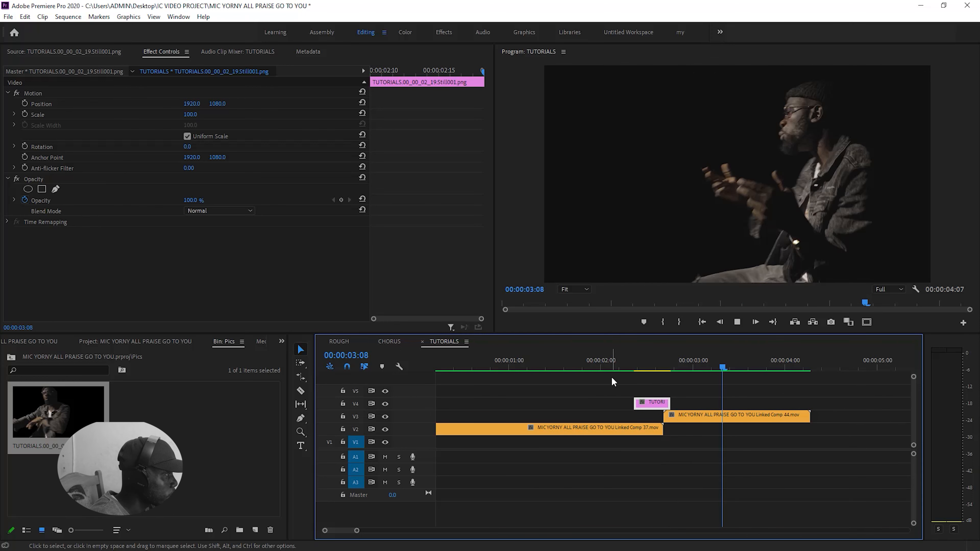
pyautogui.click(612, 368)
pyautogui.press('space')
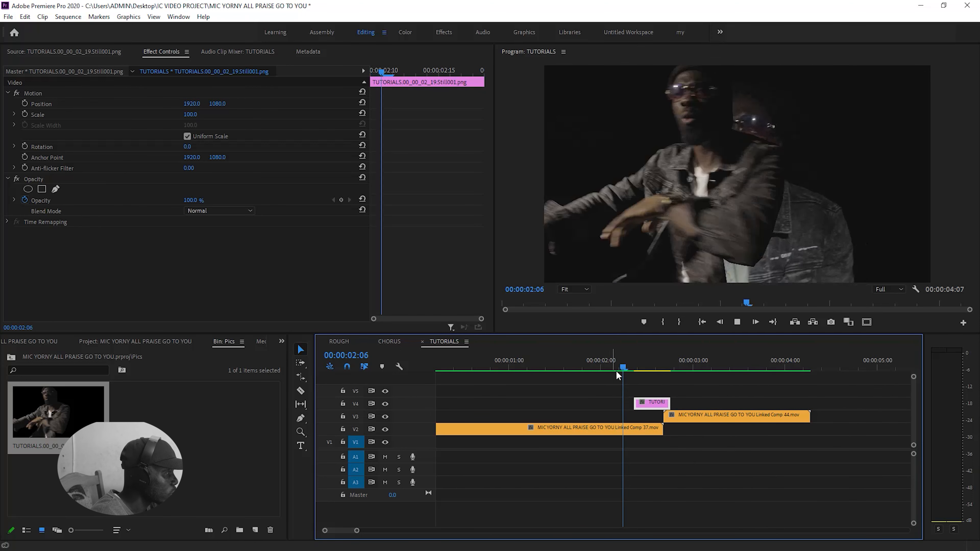
pyautogui.press('space')
pyautogui.click(631, 369)
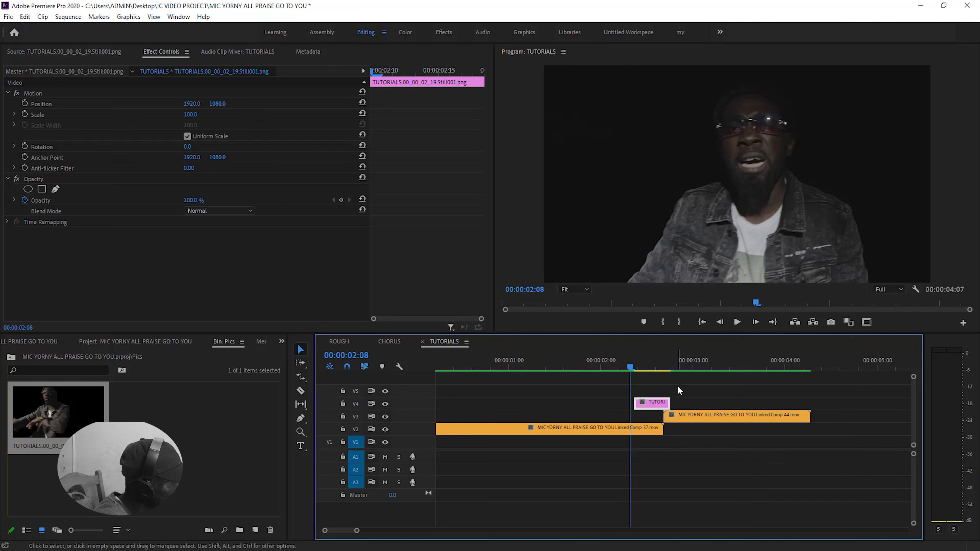
# Target tracks V2 and V3 and jump through their edit points from the sequence start, ending at the cut at 00:00:02:17.
pyautogui.press('Home')
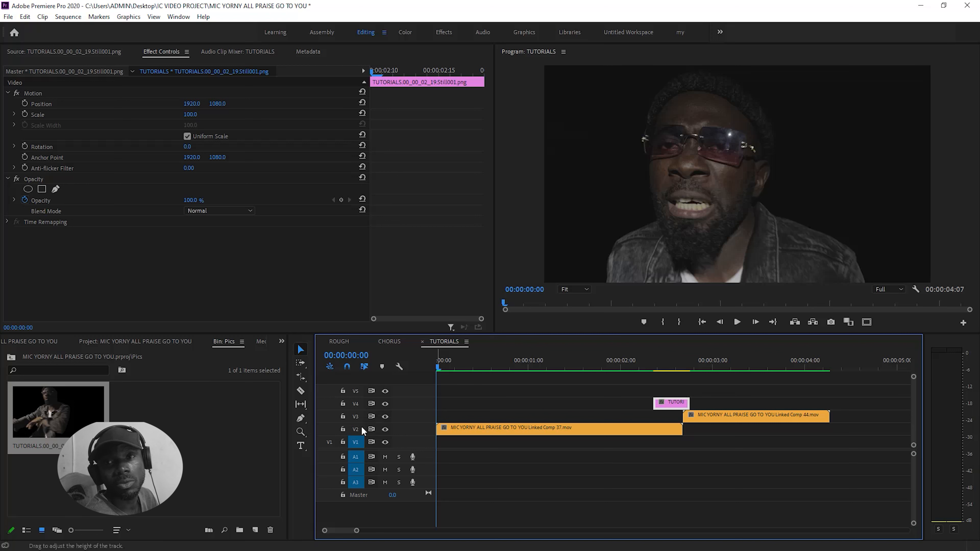
pyautogui.click(355, 429)
pyautogui.press('Down')
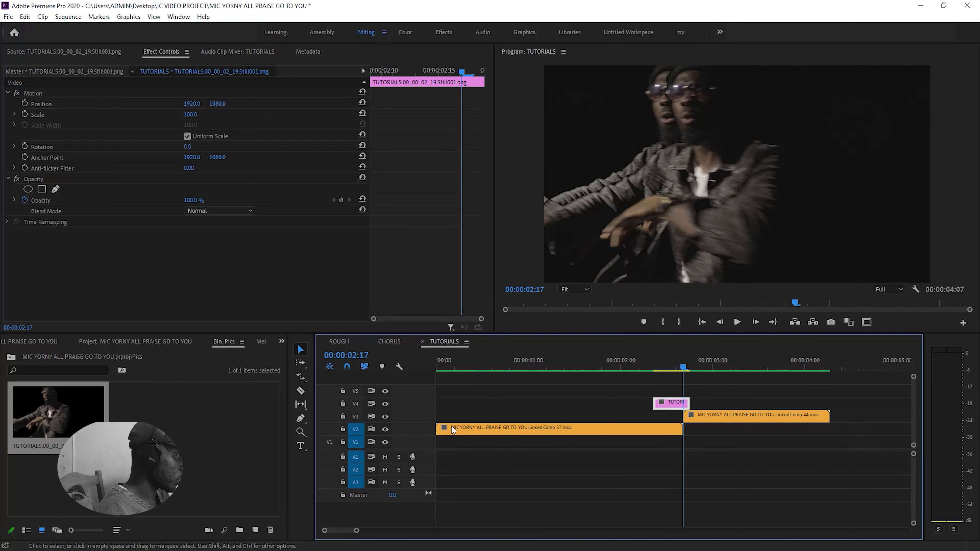
pyautogui.click(356, 416)
pyautogui.press('Down')
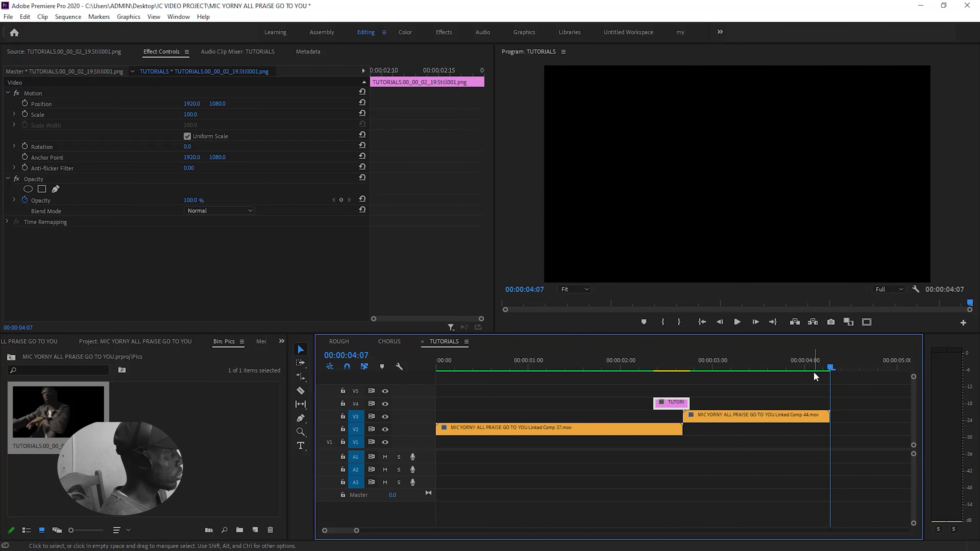
pyautogui.press('Up')
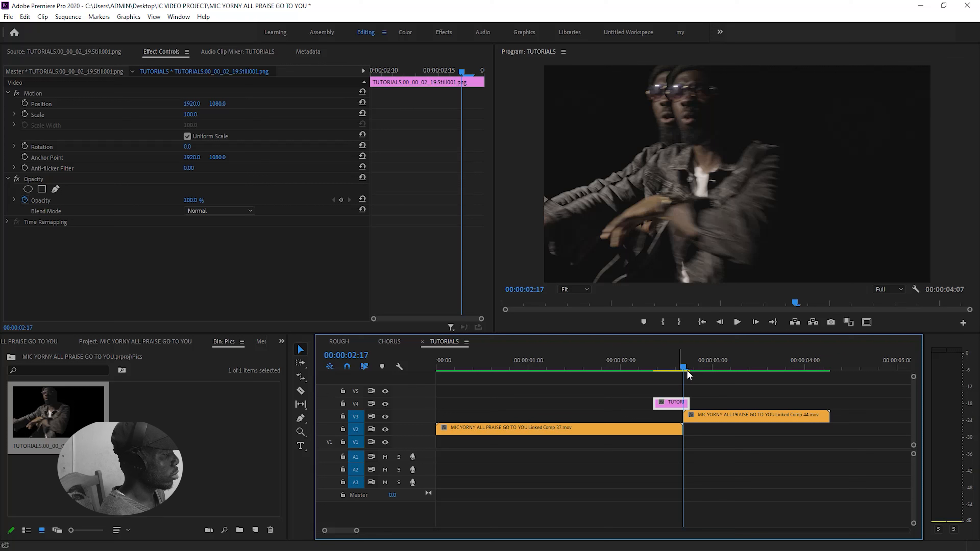
# Move both video clips and the still down one track onto V1, V2 and V3, leaving V4 untargeted.
pyautogui.click(355, 403)
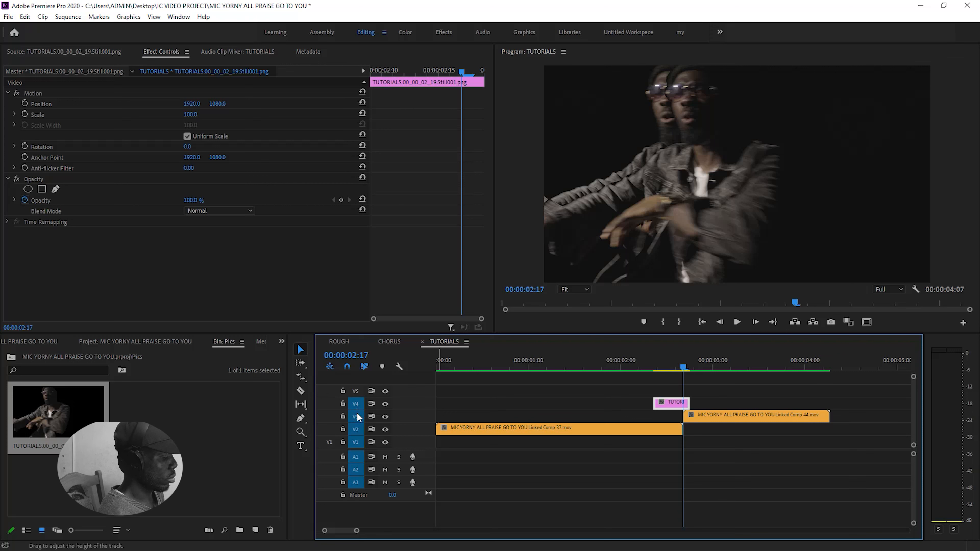
pyautogui.press('Right')
pyautogui.press('Right')
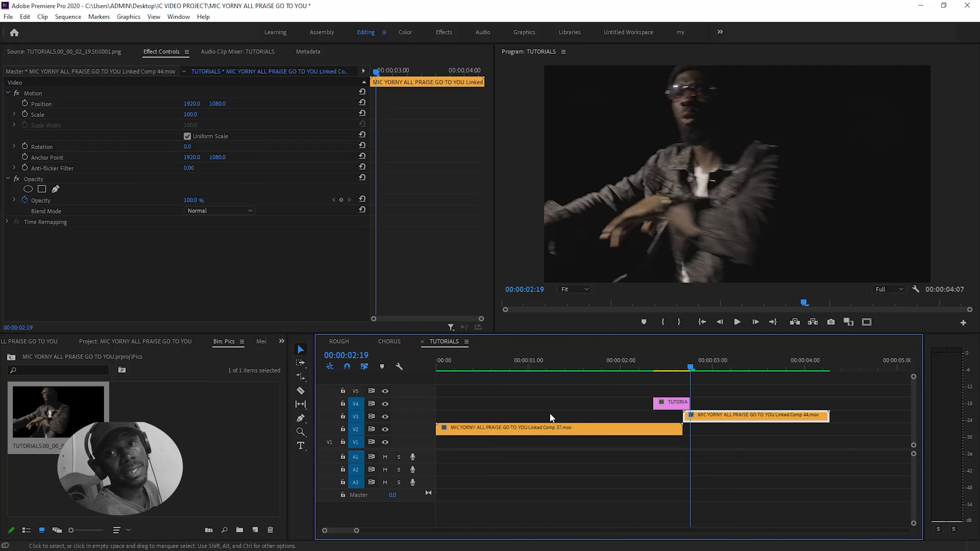
pyautogui.moveTo(560, 405); pyautogui.dragTo(667, 446)
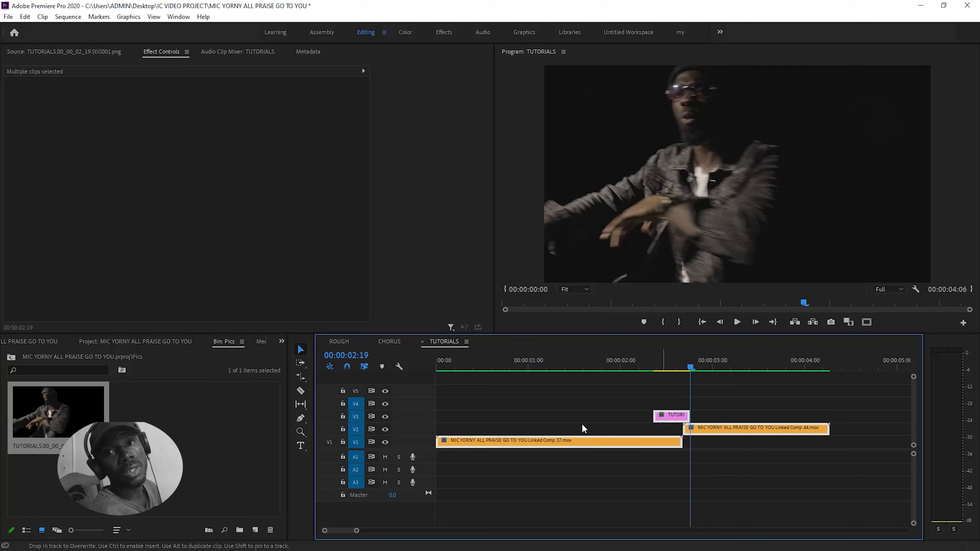
pyautogui.click(361, 406)
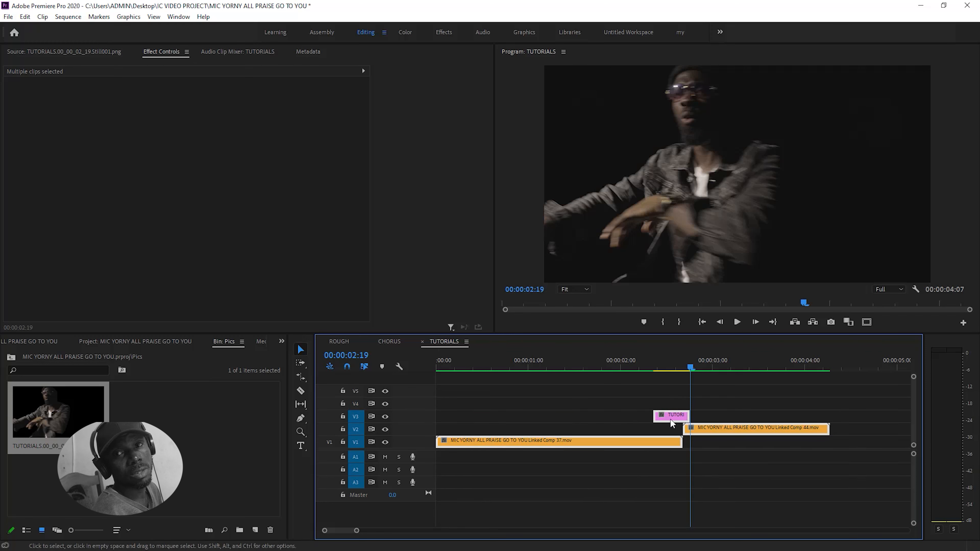
# Examine the still's overlap with the first clip frame by frame, from its end back to 00:00:02:14.
pyautogui.moveTo(687, 367); pyautogui.dragTo(689, 366)
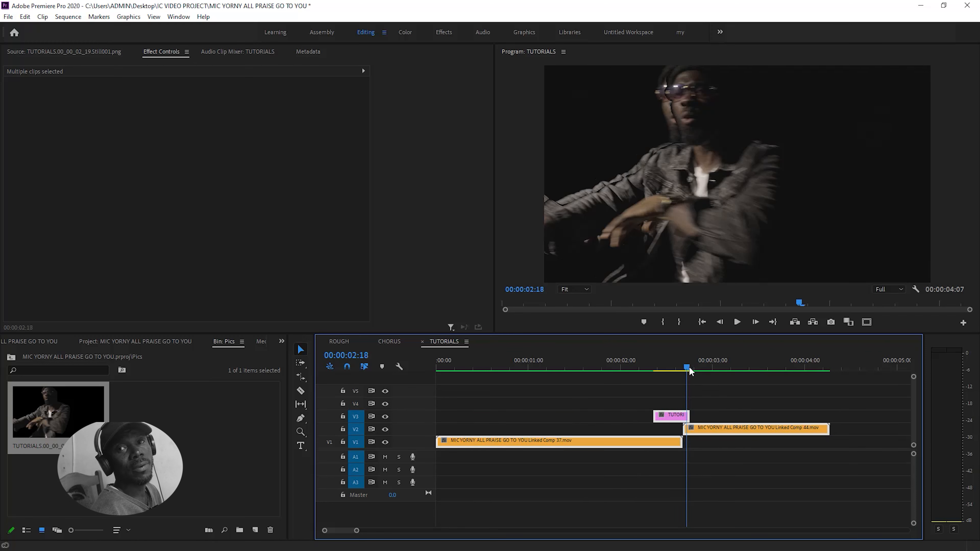
pyautogui.press('Left')
pyautogui.press('Left')
pyautogui.press('Left')
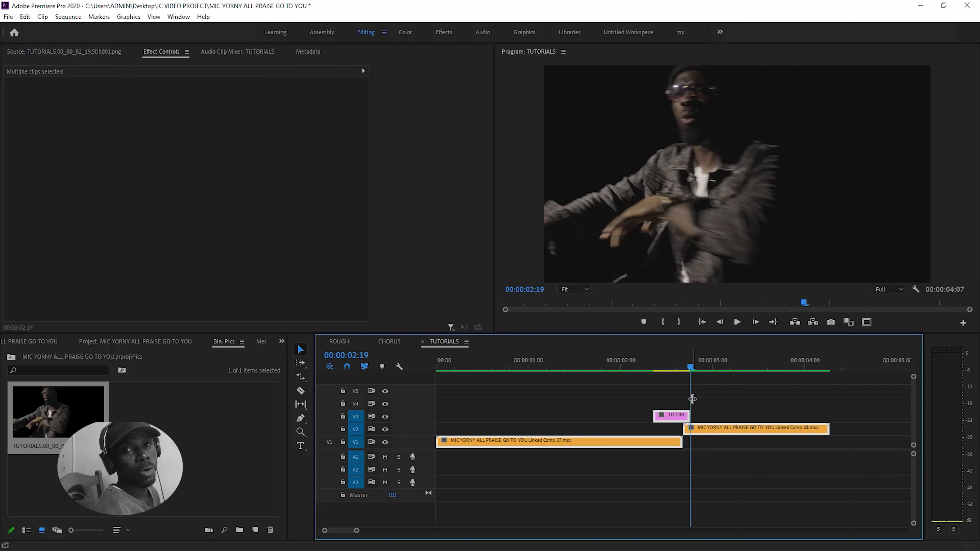
pyautogui.press('Left')
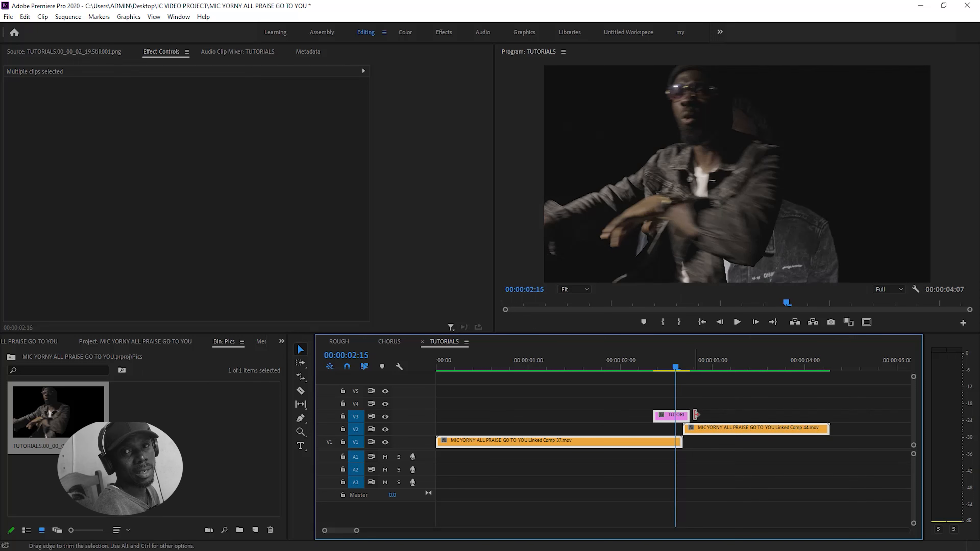
pyautogui.press('Left')
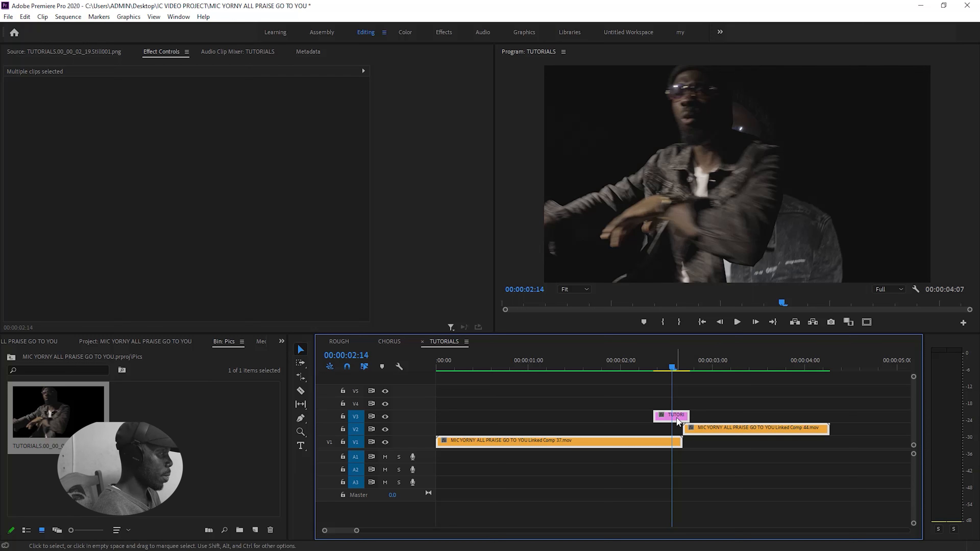
pyautogui.moveTo(656, 419); pyautogui.dragTo(676, 420)
pyautogui.click(669, 363)
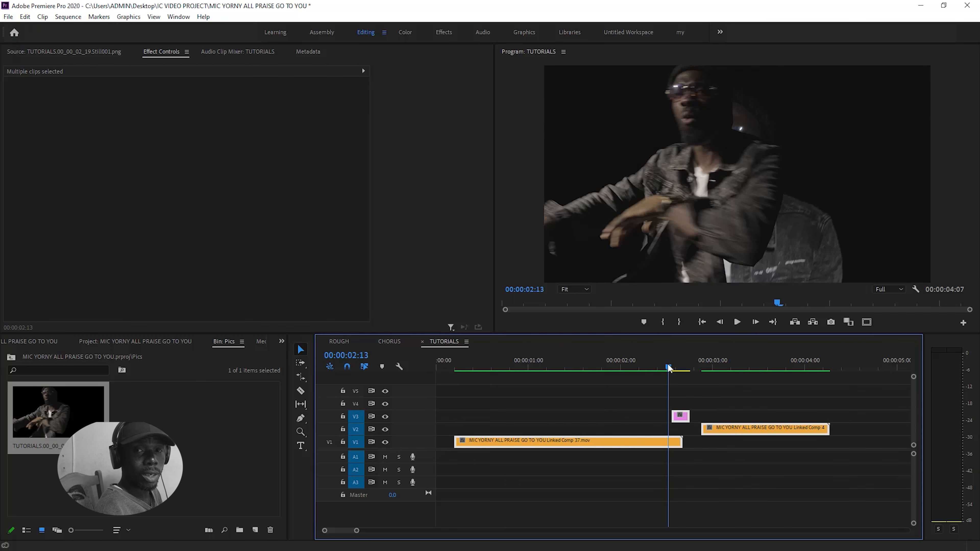
pyautogui.hotkey('ctrl', 'z')
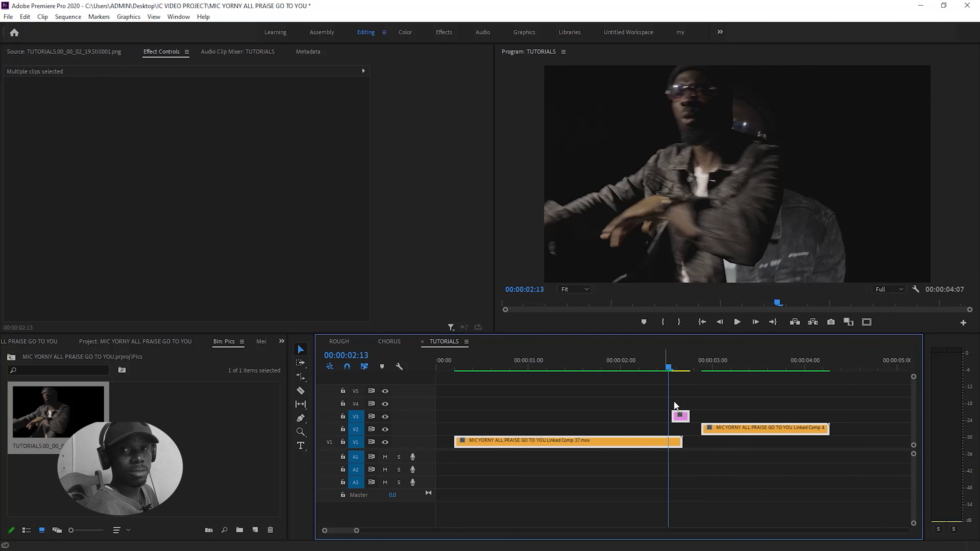
# Trim the start of the still on V3 to 00:00:02:13 and replay the transition from just before it.
pyautogui.moveTo(654, 420); pyautogui.dragTo(675, 419)
pyautogui.click(646, 361)
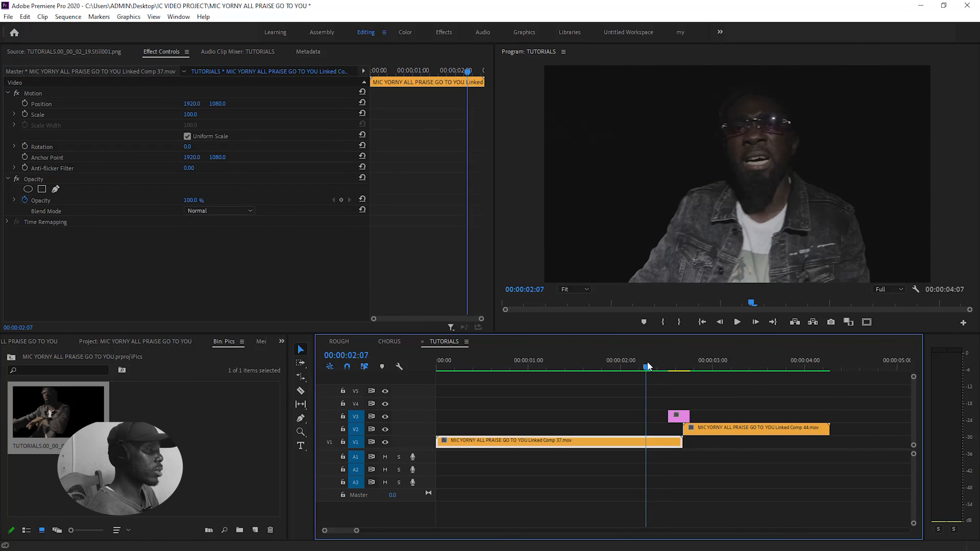
pyautogui.press('space')
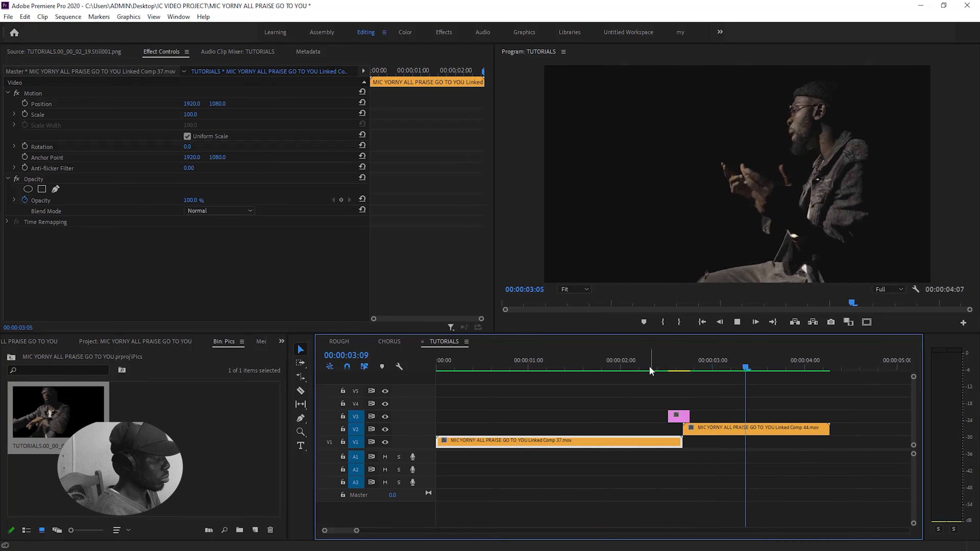
pyautogui.click(622, 365)
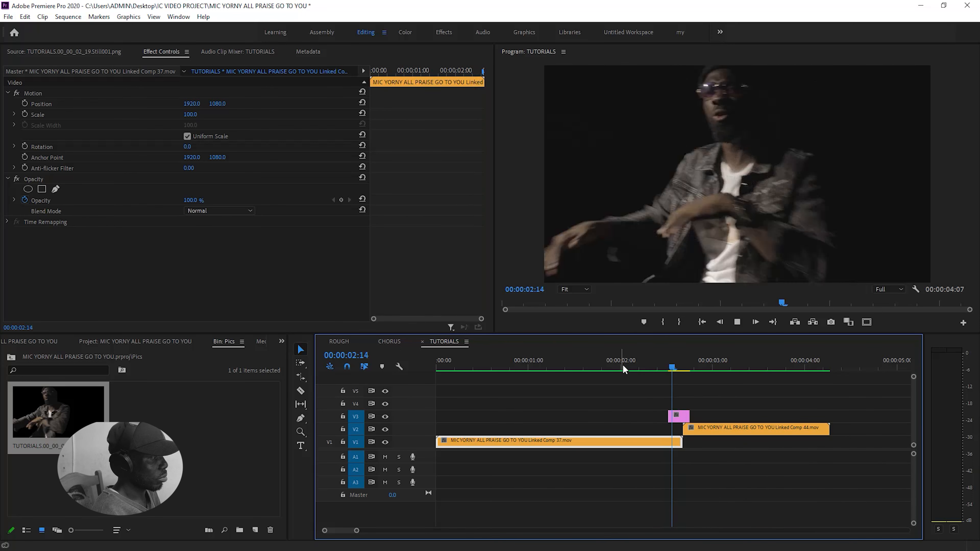
pyautogui.click(620, 358)
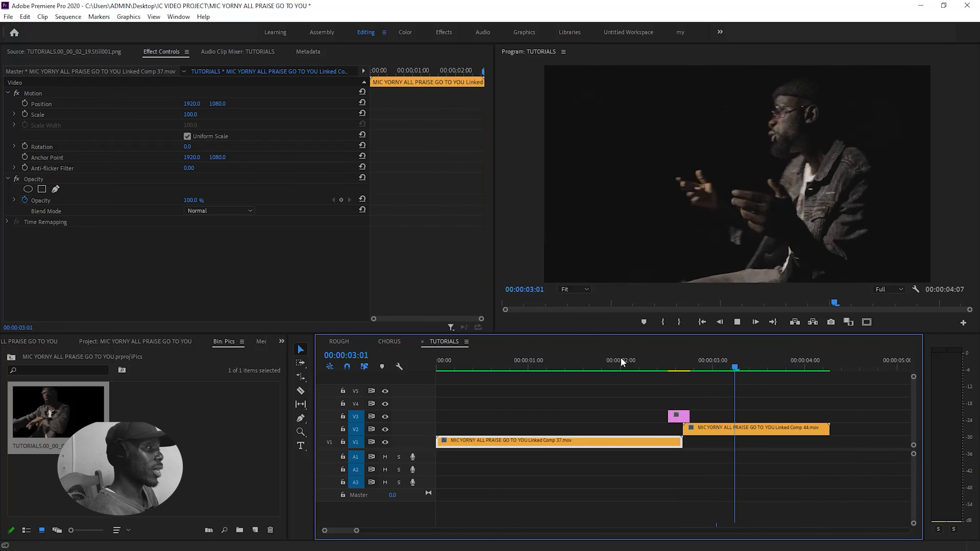
# Open the effects library, return to Premiere Pro from the desktop, and apply the uni.Ecto effect to the still on V3.
pyautogui.click(680, 361)
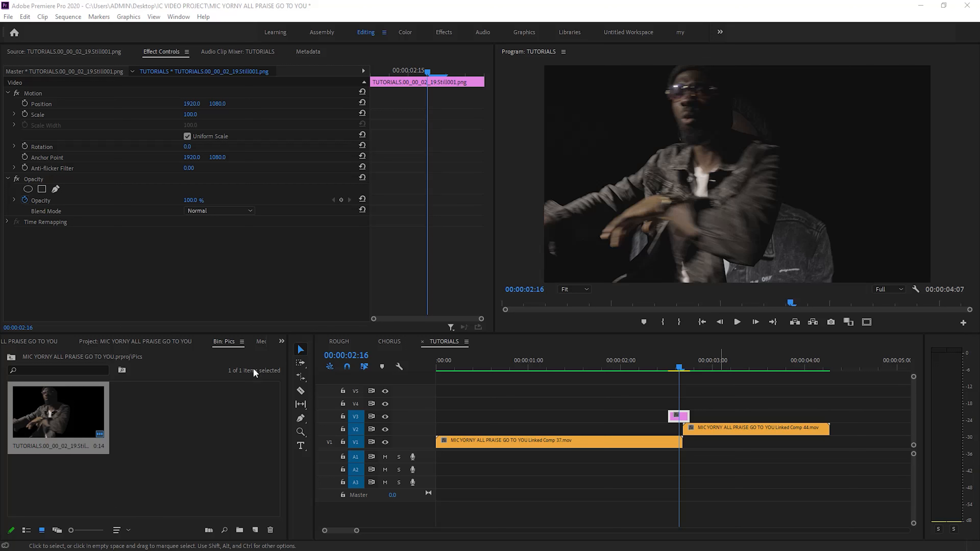
pyautogui.click(280, 342)
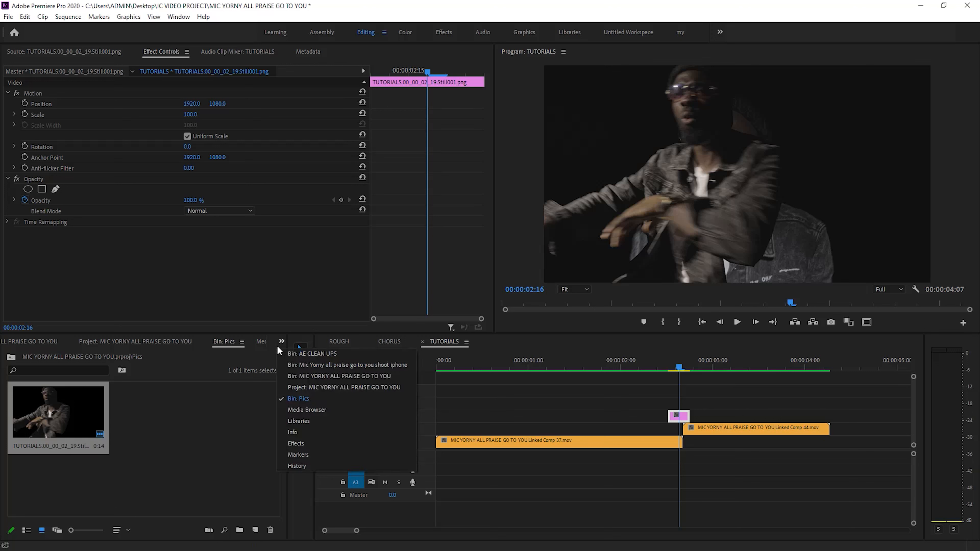
pyautogui.click(303, 443)
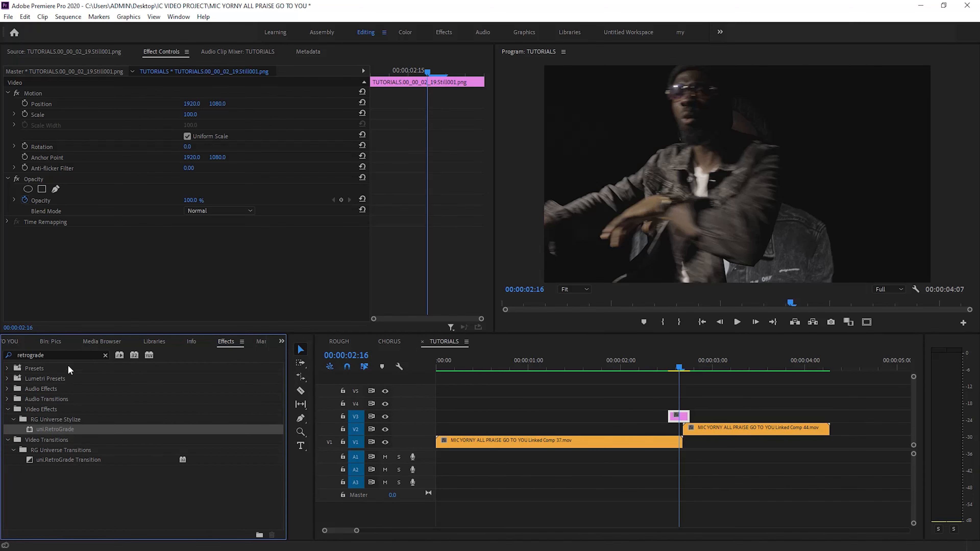
pyautogui.click(65, 356)
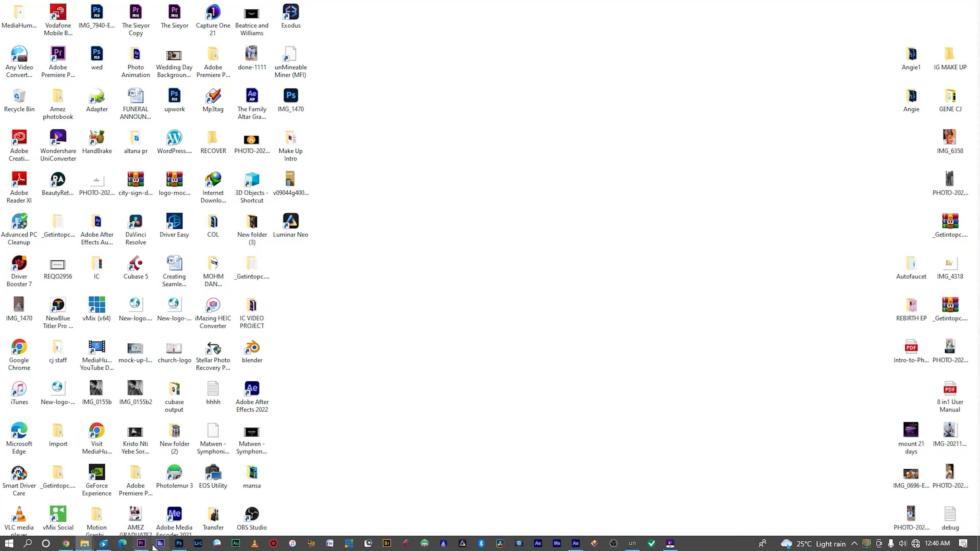
pyautogui.click(143, 544)
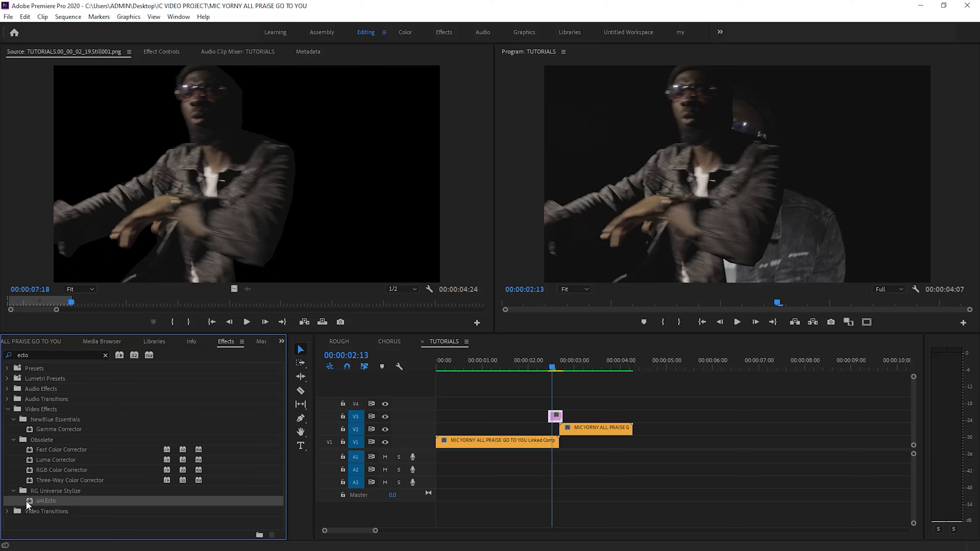
pyautogui.moveTo(29, 501); pyautogui.dragTo(554, 416)
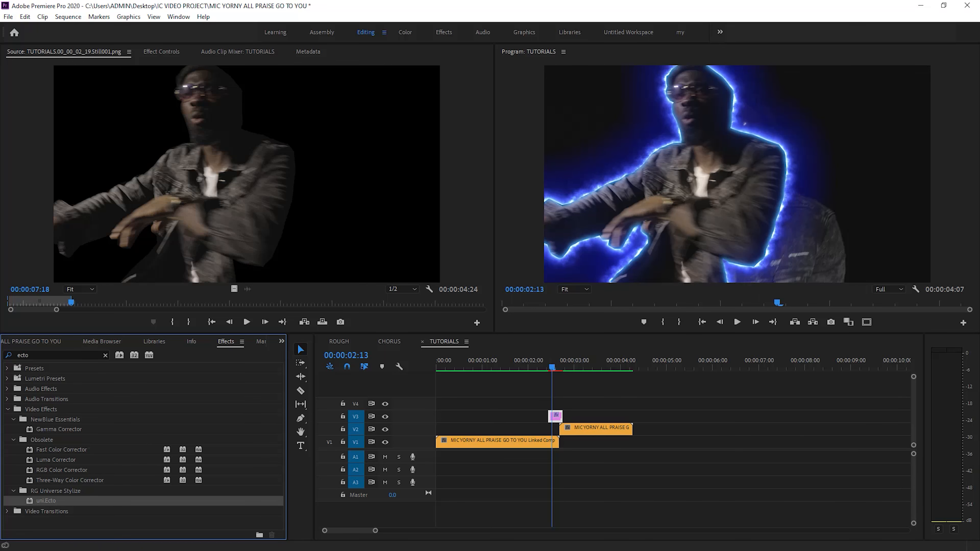
# Play back the transition with the glow effect from 00:00:01:15, and replay it from about 00:00:02:04.
pyautogui.click(510, 365)
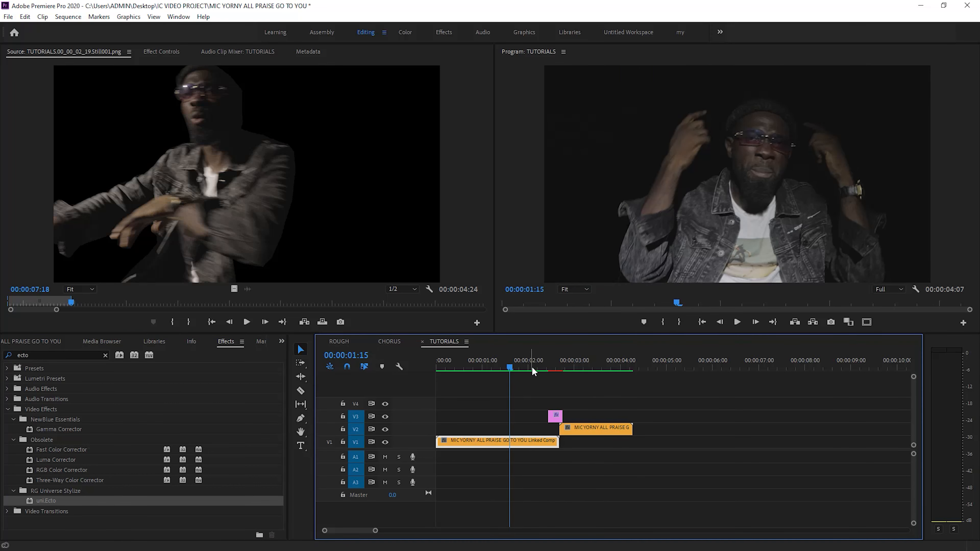
pyautogui.press('space')
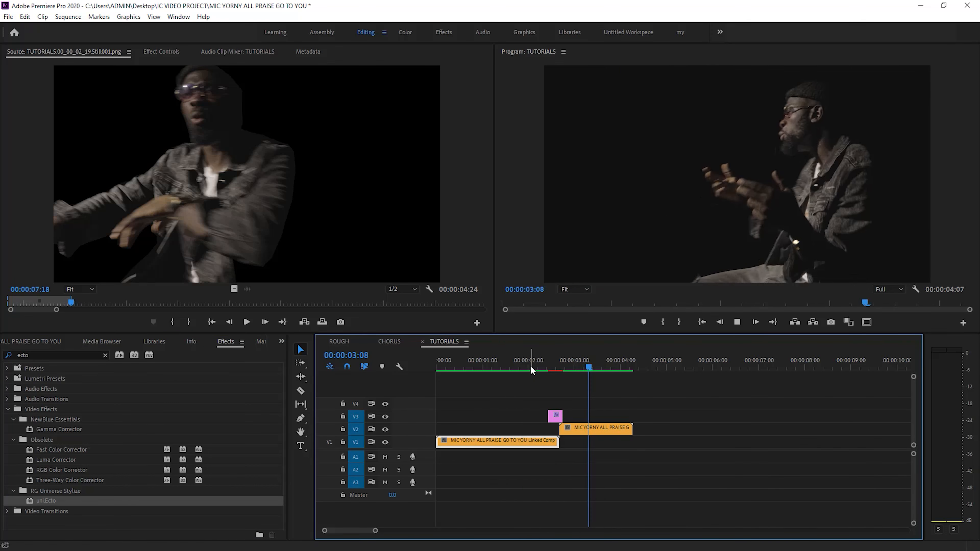
pyautogui.click(534, 365)
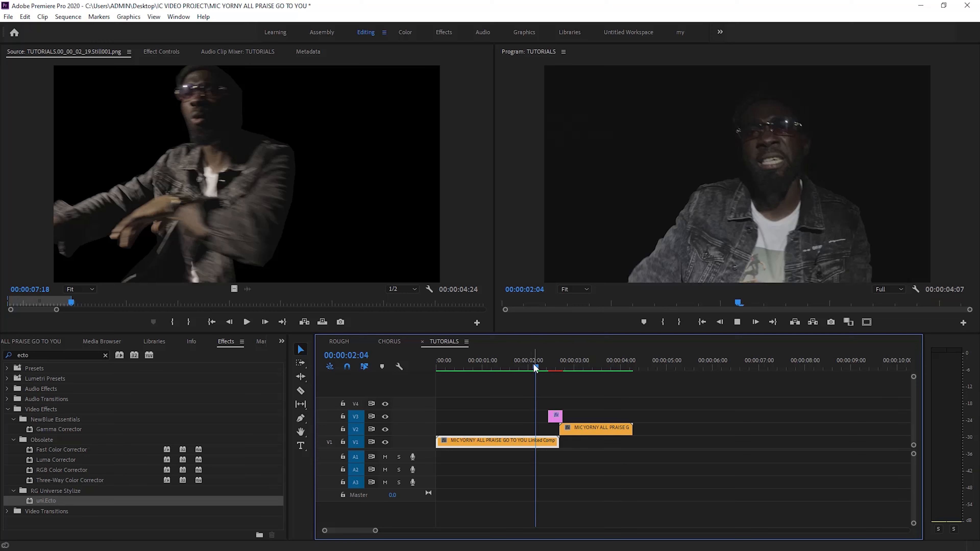
pyautogui.press('space')
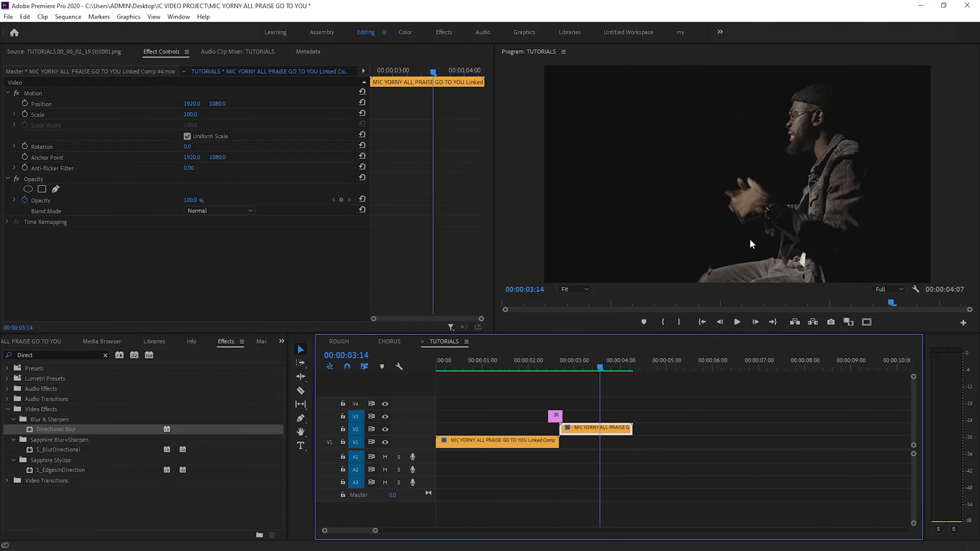
# Play the sequence in full-screen view through to its end and return to the editing workspace.
pyautogui.hotkey('ctrl', '`')
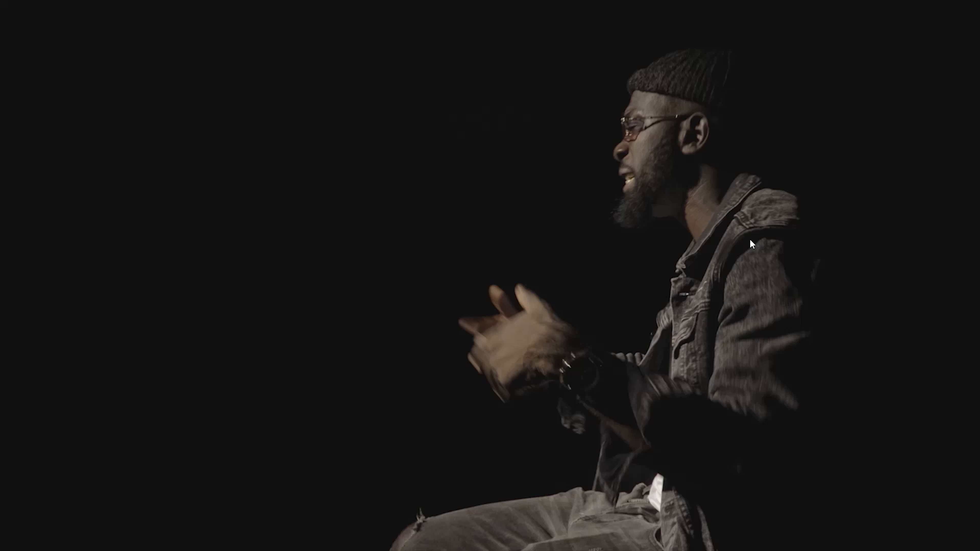
pyautogui.press('space')
pyautogui.press('Escape')
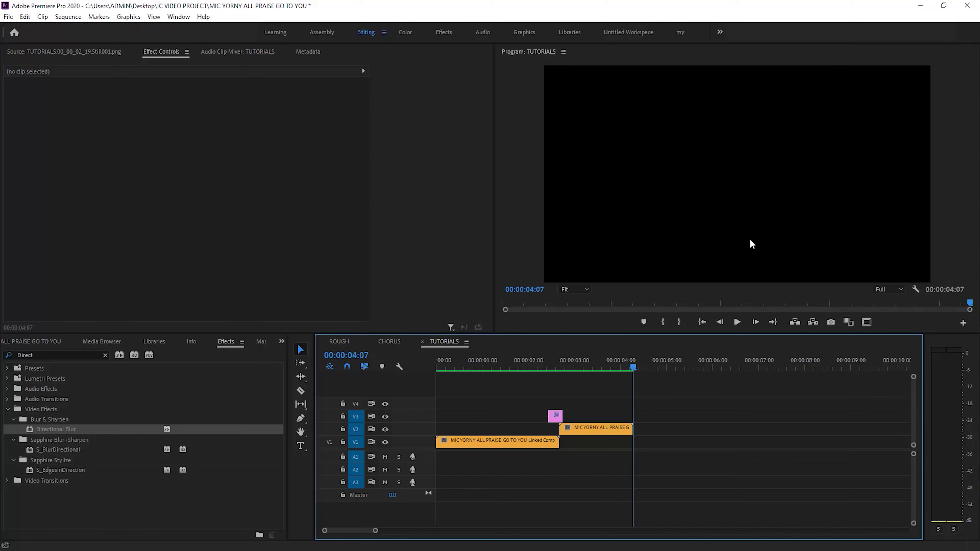